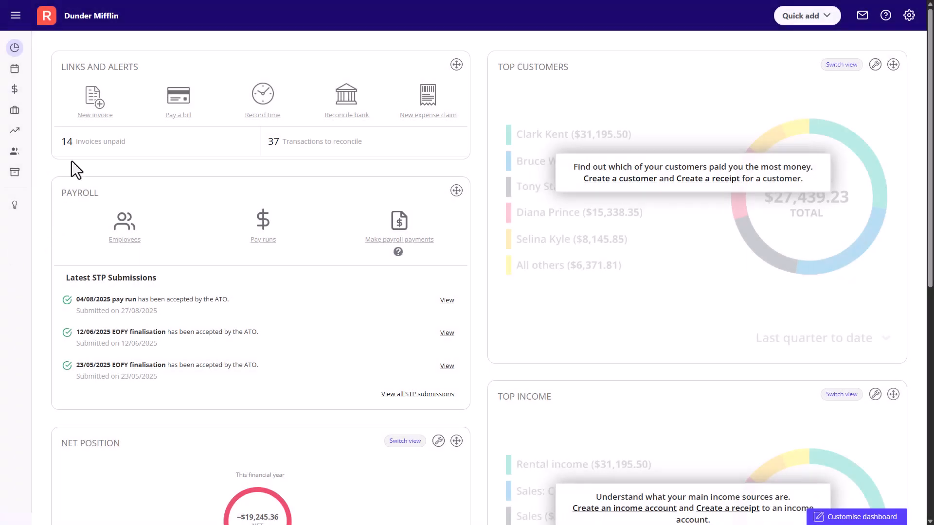
# - Open the payroll Employees list and check the Terminated, Archived and Incomplete filters before returning to Active
pyautogui.moveTo(24, 85)
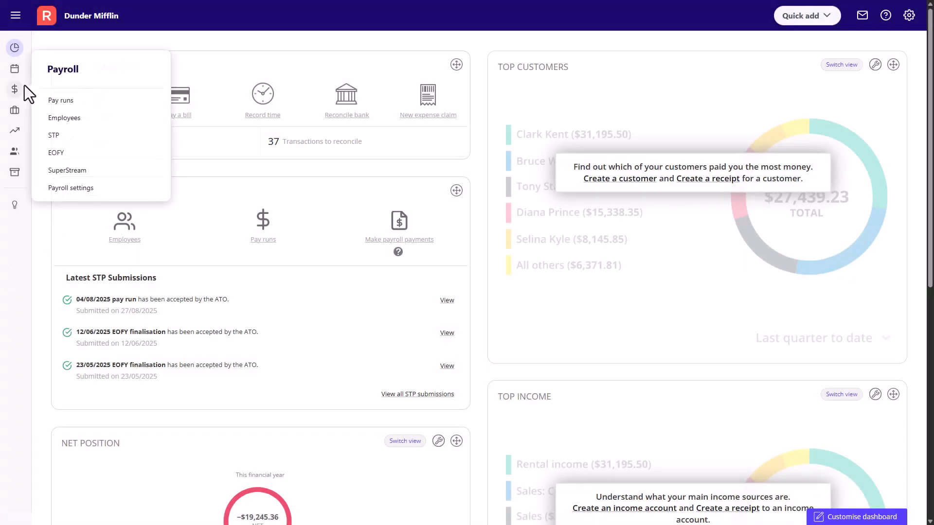
pyautogui.click(89, 118)
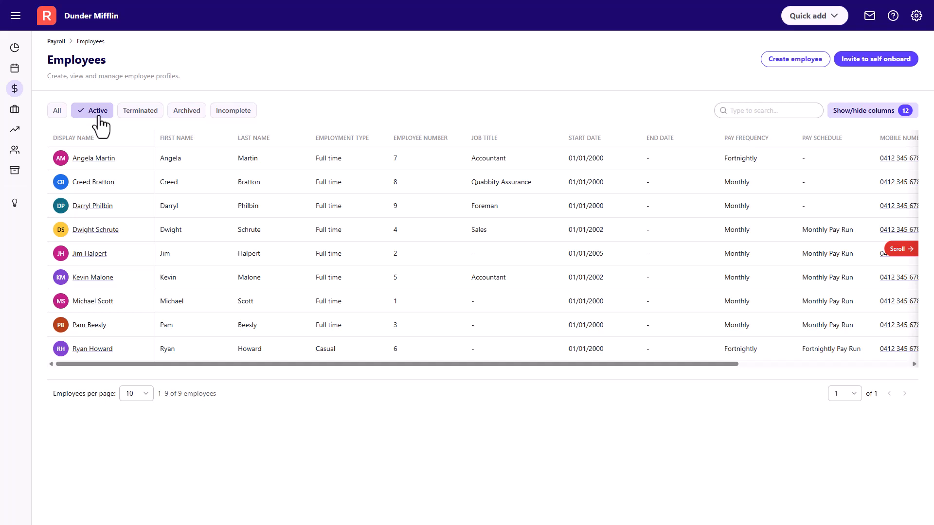
pyautogui.click(127, 117)
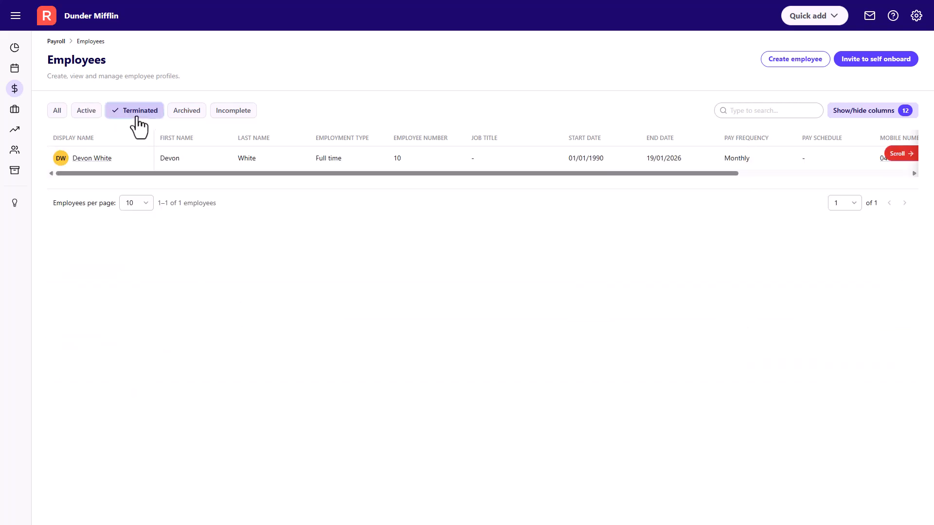
pyautogui.click(184, 118)
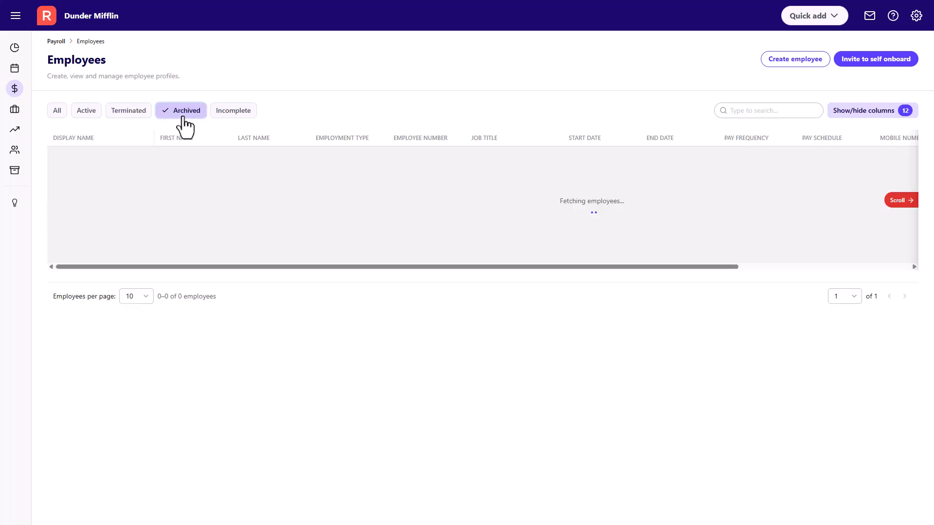
pyautogui.click(236, 117)
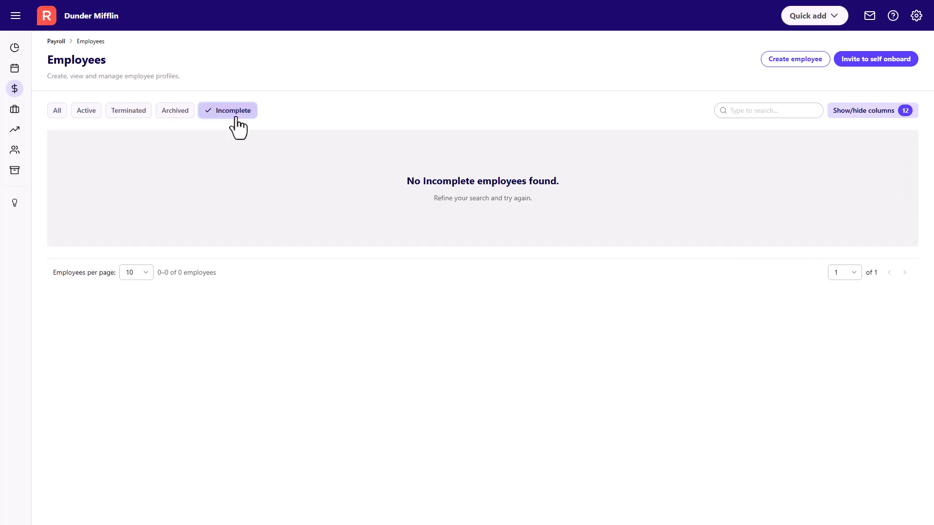
pyautogui.click(93, 115)
# - Sort the active employees by Display Name, toggling the sort order
pyautogui.click(107, 140)
pyautogui.click(107, 140)
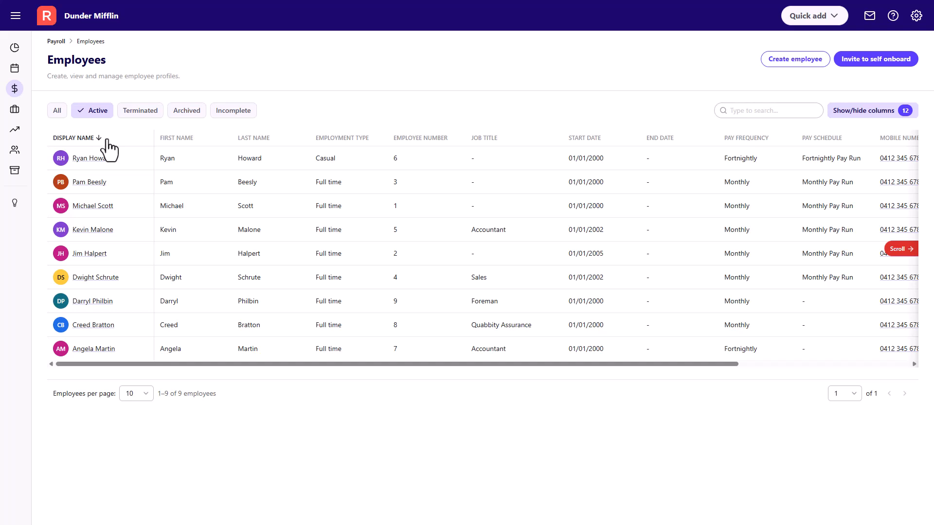
pyautogui.click(108, 140)
# - Search the employee list for 'michael', then clear the search to show everyone again
pyautogui.click(723, 111)
pyautogui.write('michae')
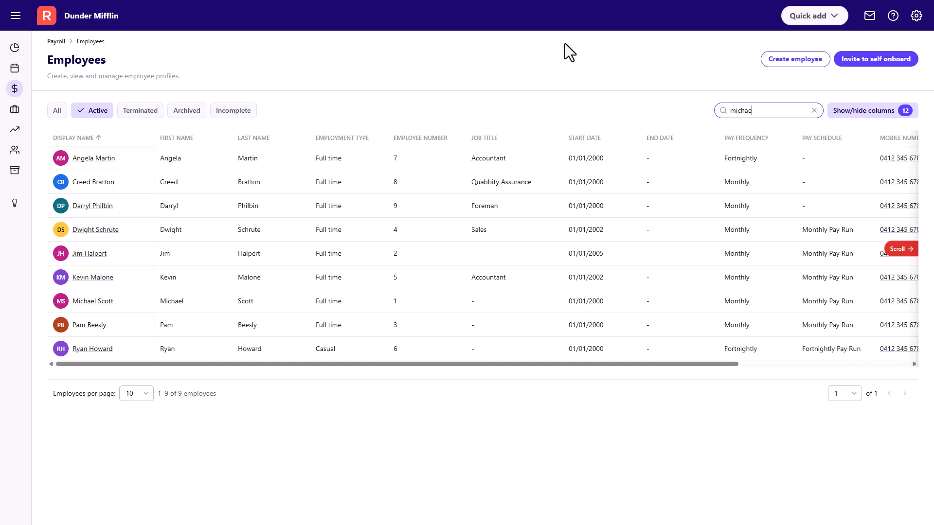
pyautogui.write('l')
pyautogui.hotkey('ctrl', 'a')
pyautogui.press('BackSpace')
# - Hide the Start Date and End Date columns via the column visibility options
pyautogui.click(846, 112)
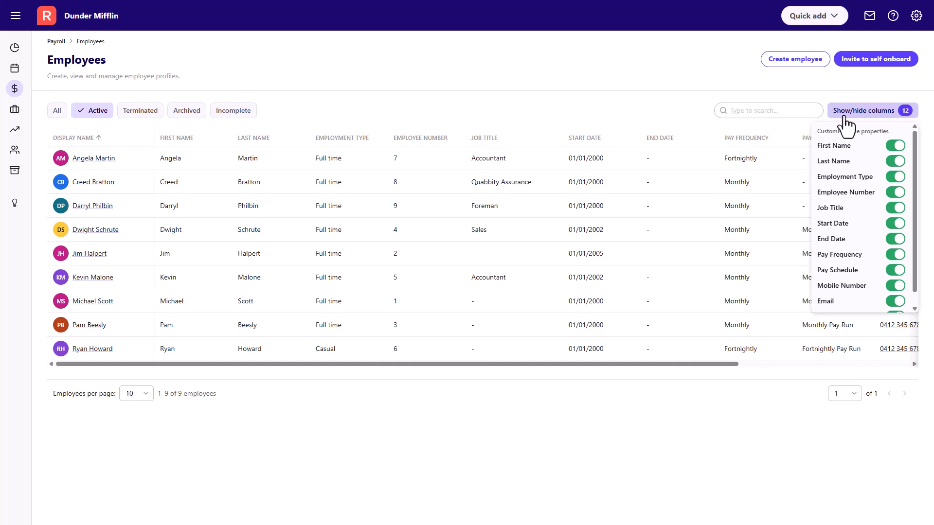
pyautogui.click(894, 223)
pyautogui.click(895, 239)
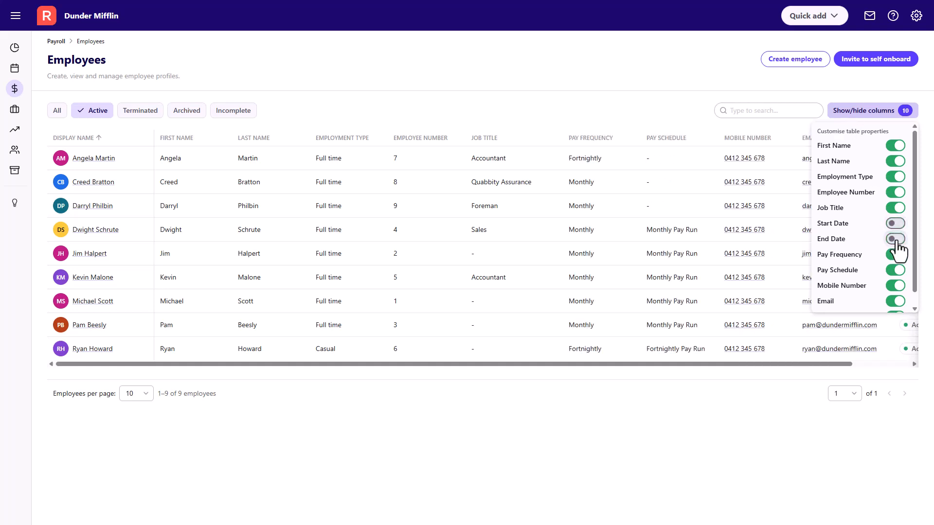
pyautogui.scroll(-1, 896, 260)
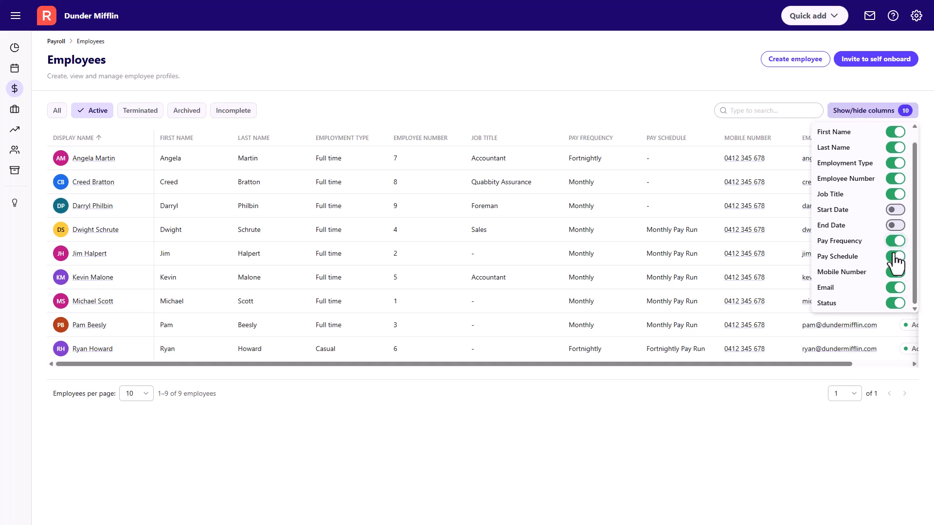
pyautogui.scroll(1, 896, 263)
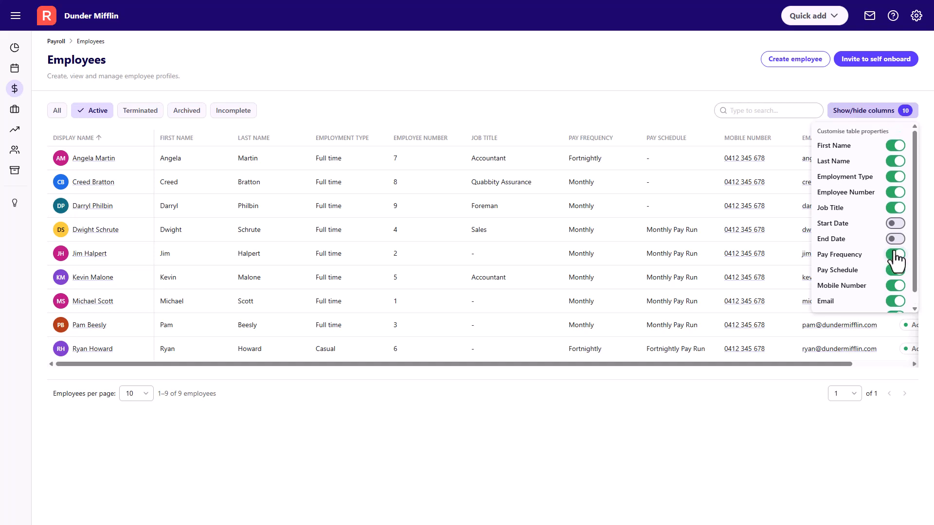
pyautogui.click(791, 92)
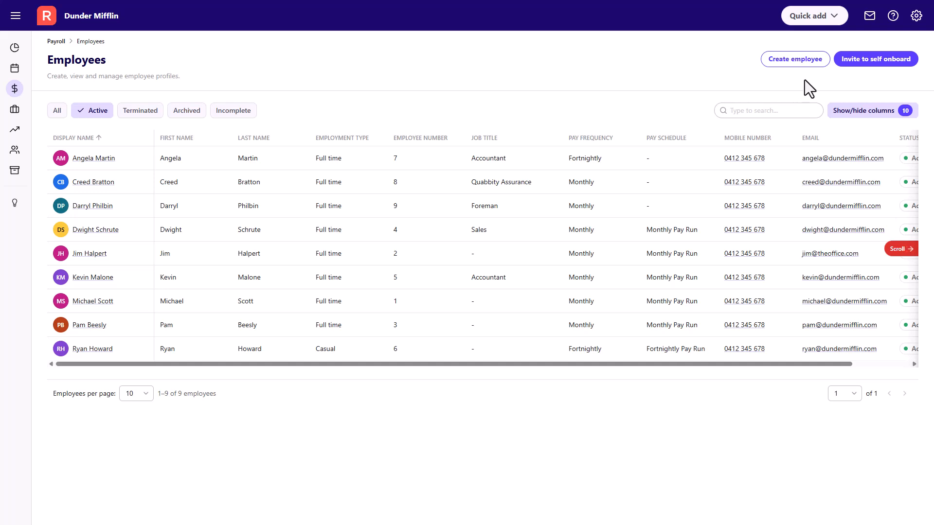
# - Create a new employee and enter their first name, last name, email address and date of birth
pyautogui.click(804, 66)
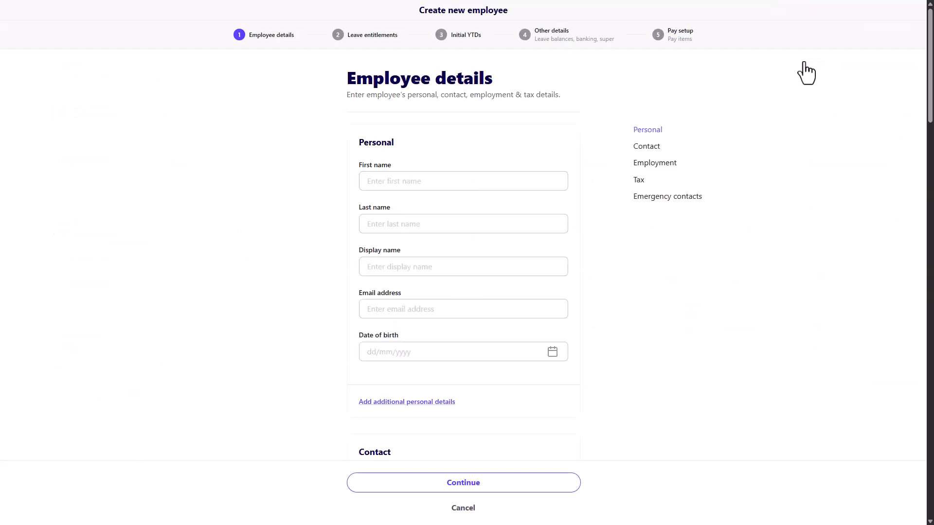
pyautogui.click(463, 181)
pyautogui.write('Toby')
pyautogui.press('Tab')
pyautogui.write('Flenderson')
pyautogui.press('Tab')
pyautogui.write('toby@dundermifflin.com')
pyautogui.press('Tab')
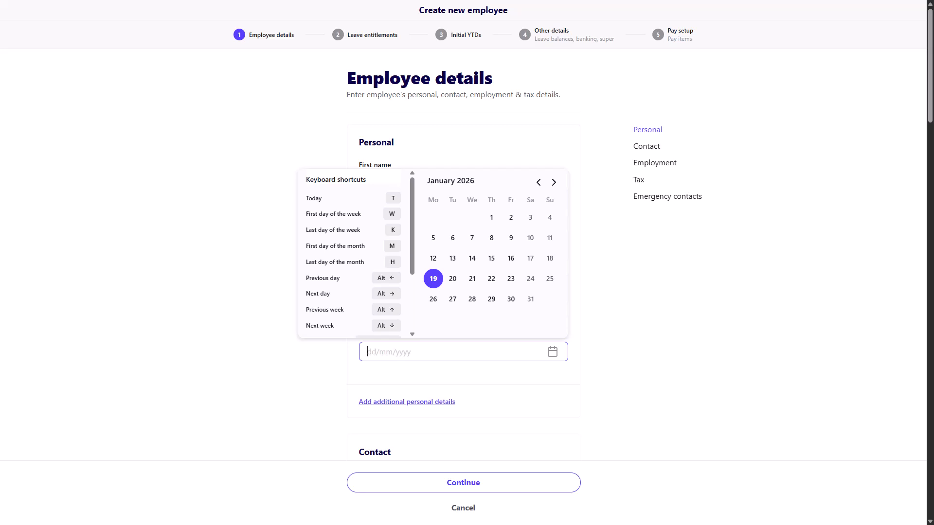
pyautogui.write('01/01/1')
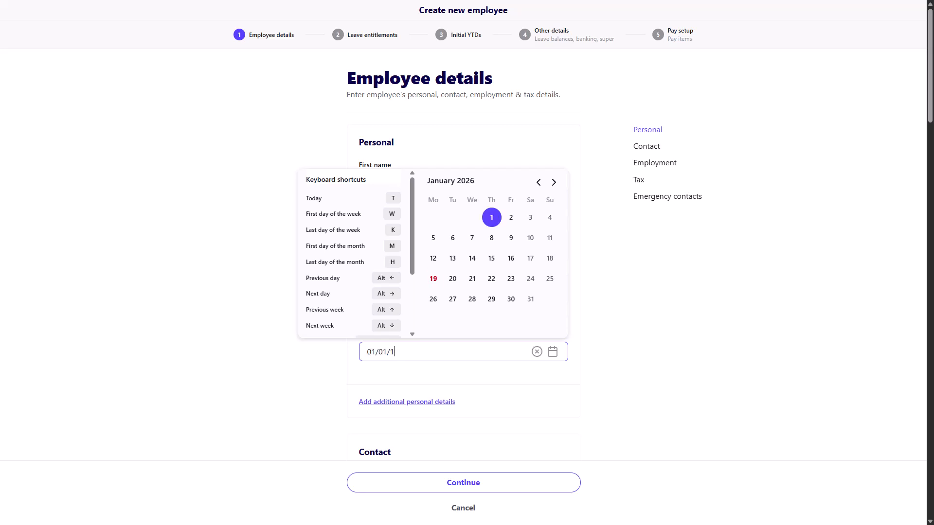
pyautogui.write('980')
pyautogui.press('Tab')
# - Fill in the employee's postal address: street, suburb, state and postcode
pyautogui.scroll(-3, 463, 262)
pyautogui.scroll(-5, 463, 262)
pyautogui.click(463, 150)
pyautogui.write('1725 Slough Avenue')
pyautogui.click(463, 236)
pyautogui.write('Scranton')
pyautogui.press('Tab')
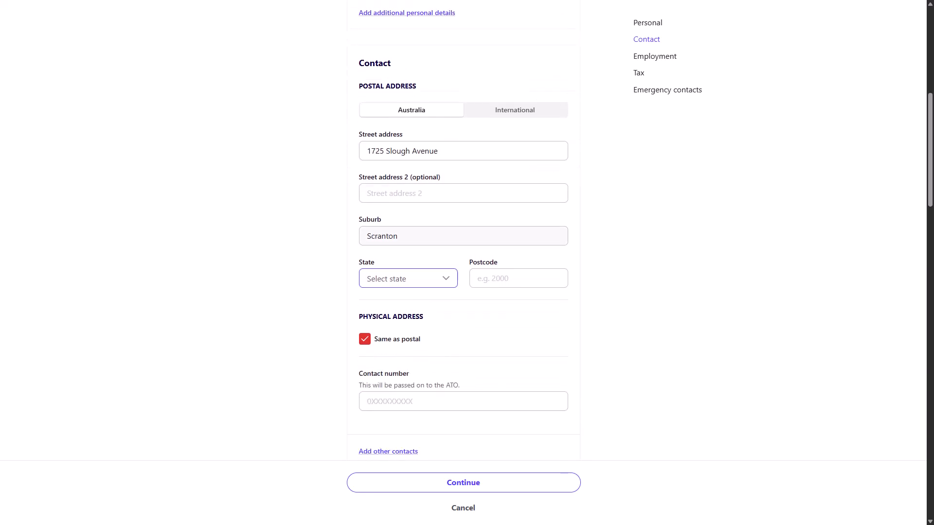
pyautogui.press('space')
pyautogui.press('Down')
pyautogui.press('Down')
pyautogui.press('Return')
pyautogui.press('Tab')
pyautogui.write('2060')
pyautogui.click(463, 401)
# - Enter the contact number, job title Human Resources, Full time employment and 38 standard weekly hours
pyautogui.write('0412345678')
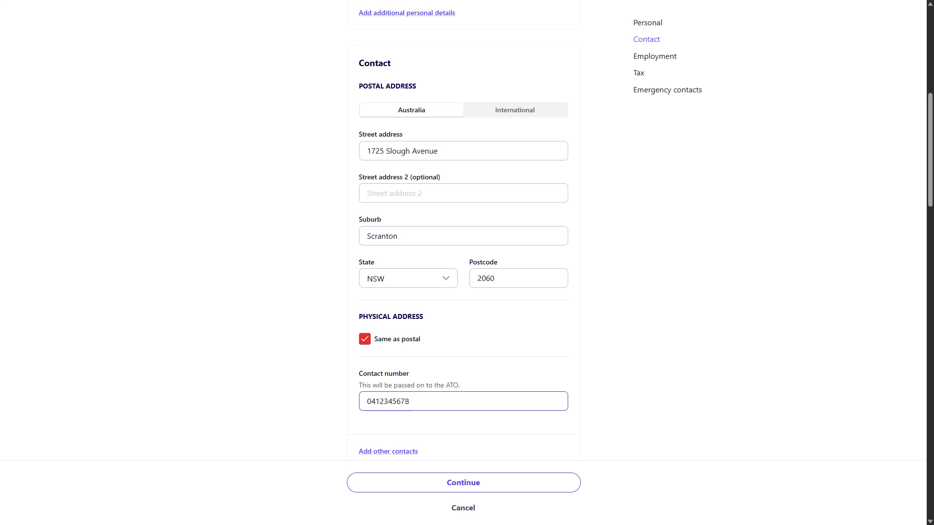
pyautogui.scroll(-5, 463, 263)
pyautogui.click(463, 298)
pyautogui.write('Human Resources')
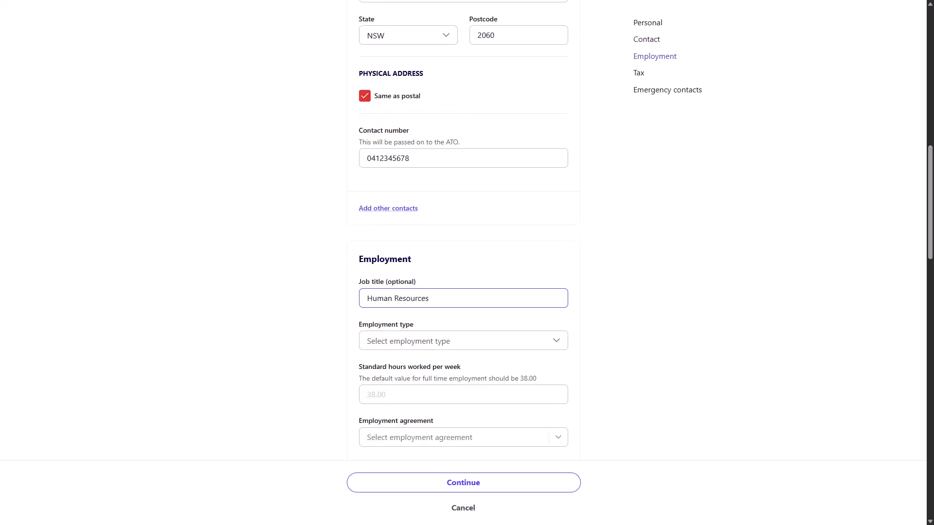
pyautogui.press('Tab')
pyautogui.press('space')
pyautogui.press('Down')
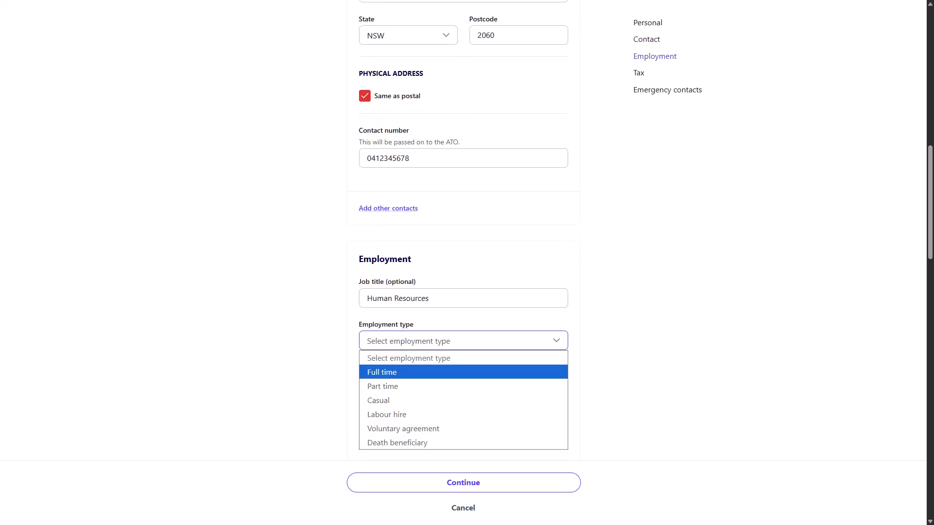
pyautogui.press('Return')
pyautogui.click(463, 394)
pyautogui.write('38')
pyautogui.click(632, 394)
# - Set start date 01/01/2000, Unscheduled pay schedule, Monthly pay frequency and employee number 11
pyautogui.scroll(-5, 463, 263)
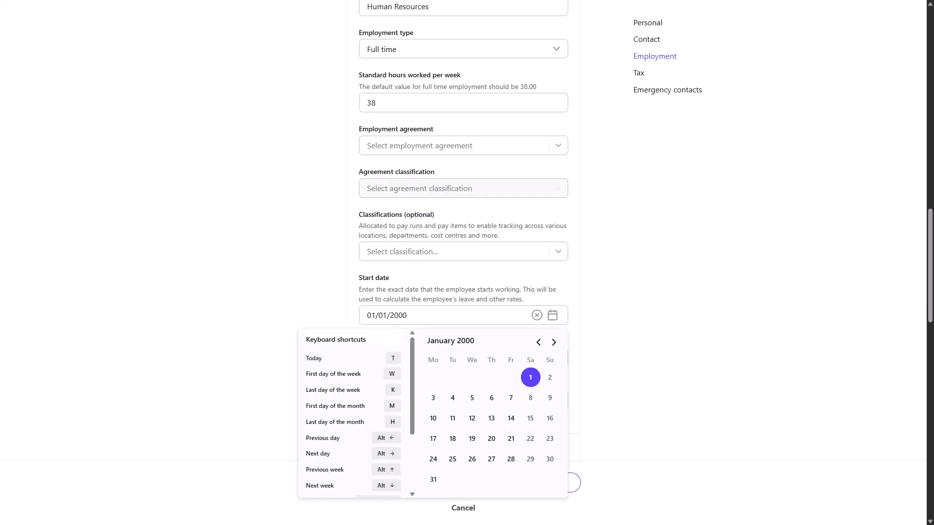
pyautogui.press('Return')
pyautogui.click(463, 358)
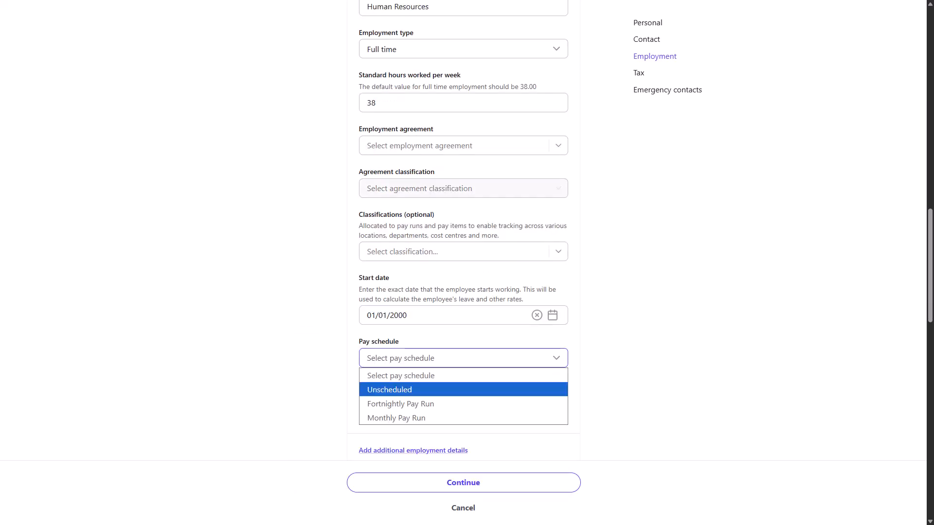
pyautogui.click(463, 390)
pyautogui.click(463, 400)
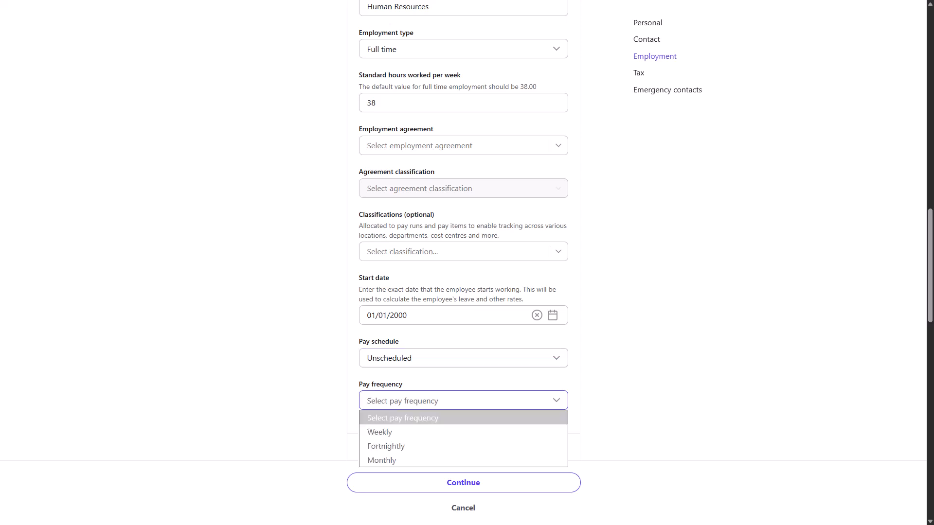
pyautogui.click(463, 460)
pyautogui.scroll(-3, 463, 389)
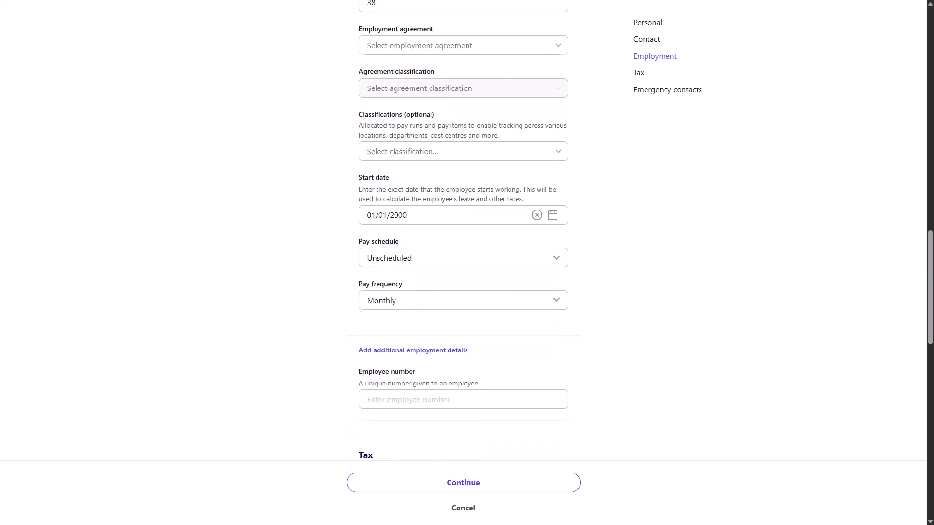
pyautogui.click(463, 354)
pyautogui.write('11')
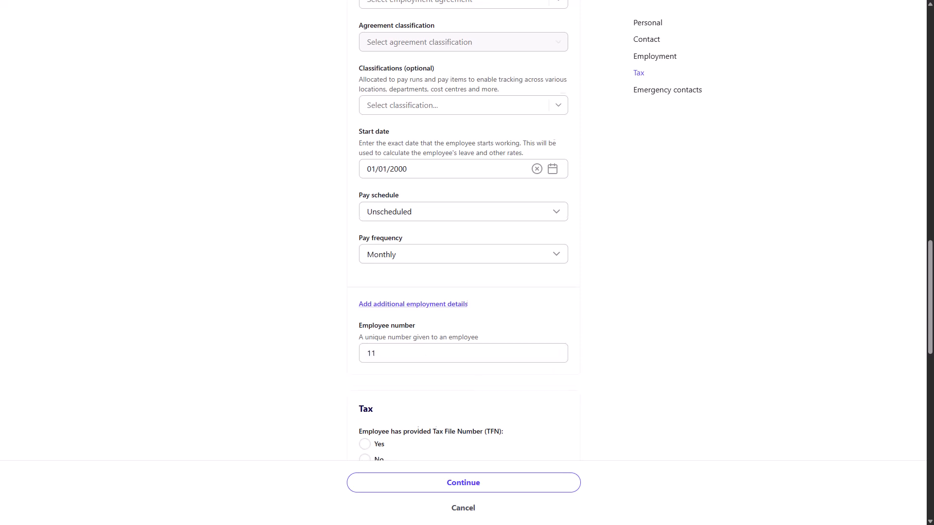
# - Record that the employee provided a TFN and enter their tax file number
pyautogui.scroll(-4, 463, 230)
pyautogui.scroll(-2, 463, 231)
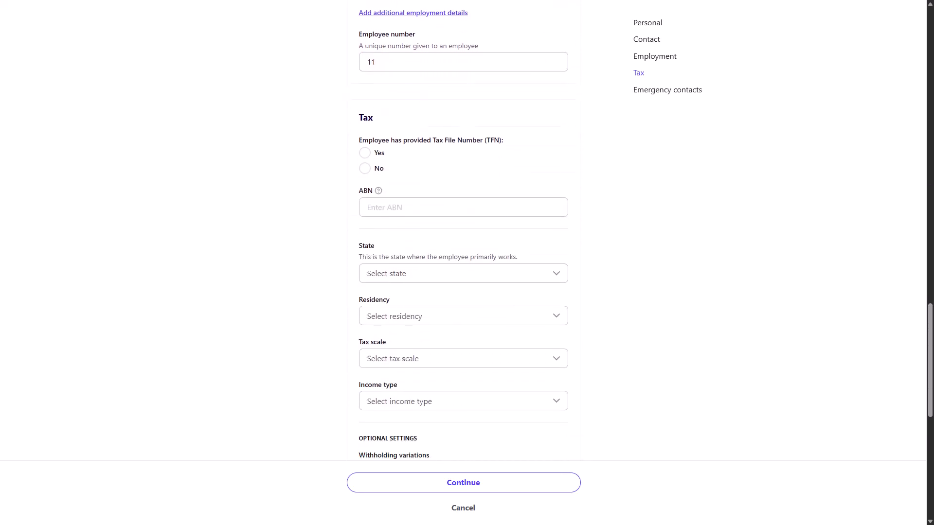
pyautogui.click(365, 153)
pyautogui.click(463, 207)
pyautogui.write('111111111')
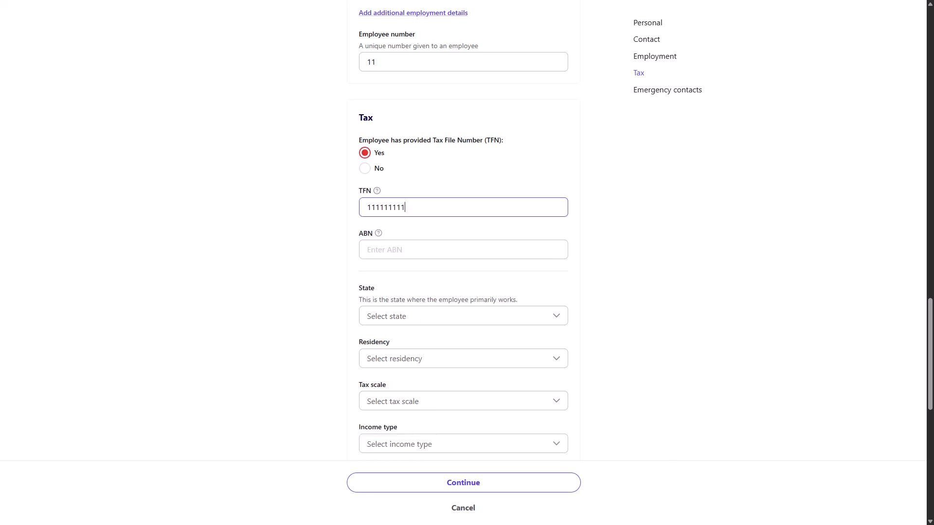
pyautogui.scroll(-2, 463, 231)
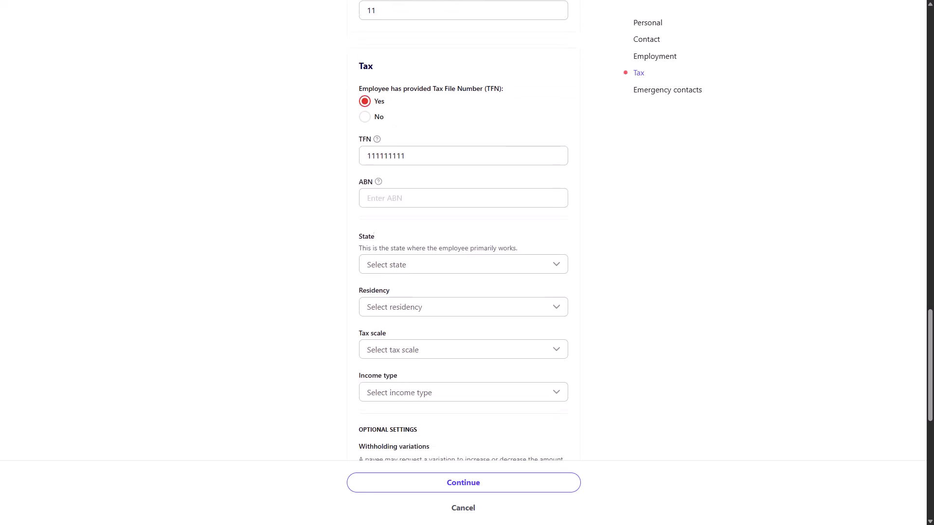
# - Set work state NSW, Australian Resident, Scale 1 tax scale and Salary and wages income type
pyautogui.click(463, 218)
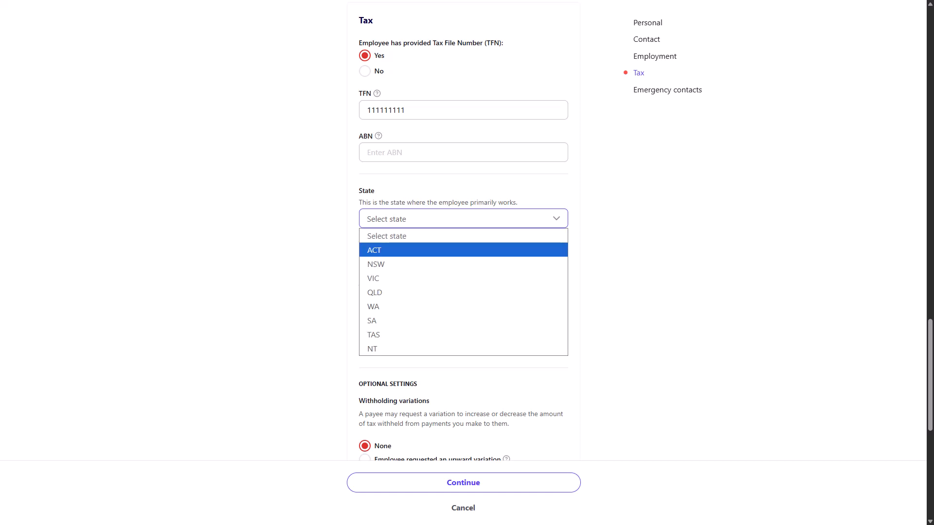
pyautogui.click(463, 264)
pyautogui.click(463, 261)
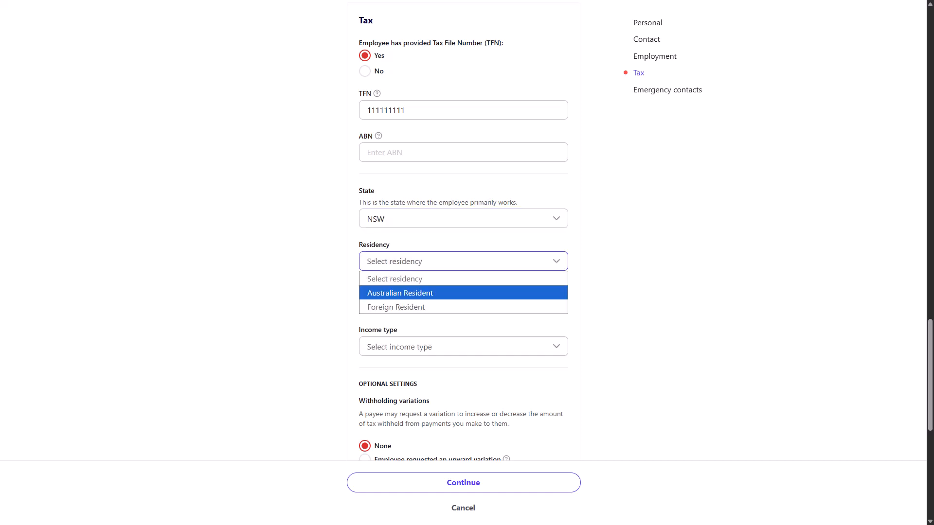
pyautogui.click(463, 291)
pyautogui.click(462, 304)
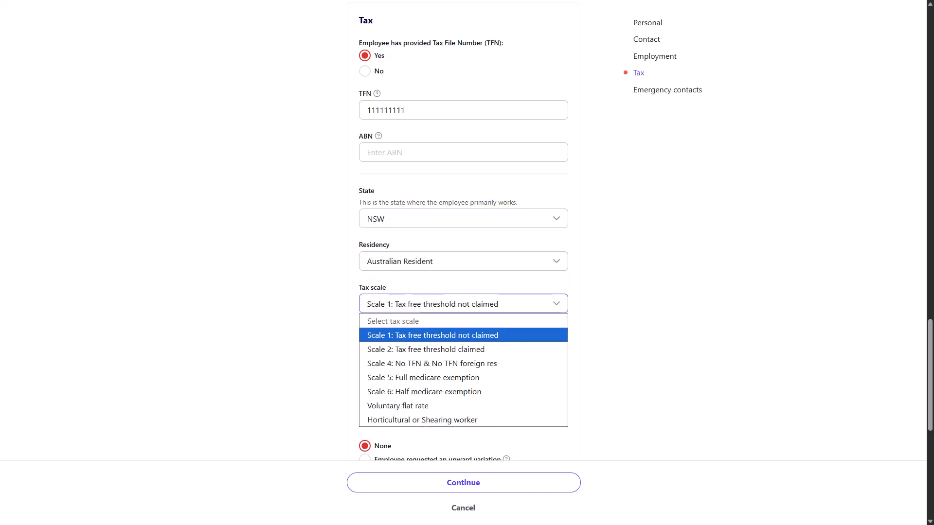
pyautogui.click(463, 335)
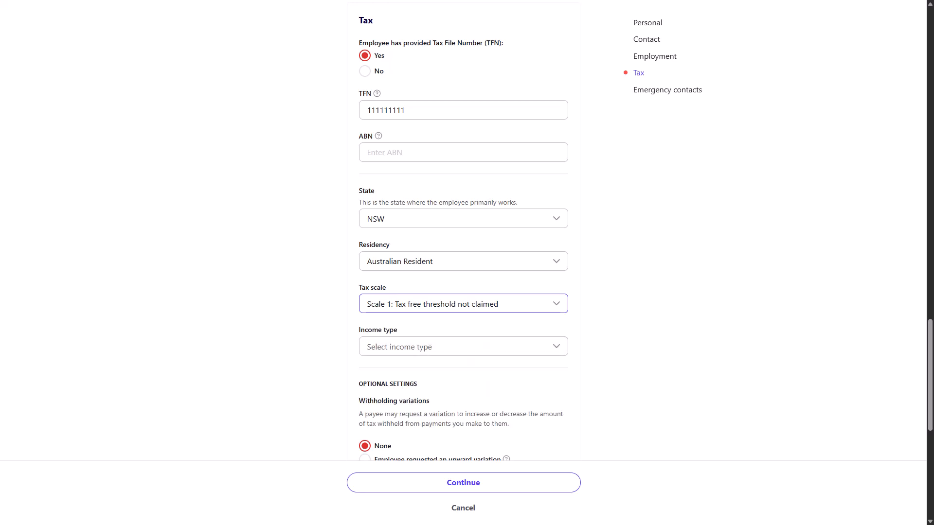
pyautogui.click(463, 346)
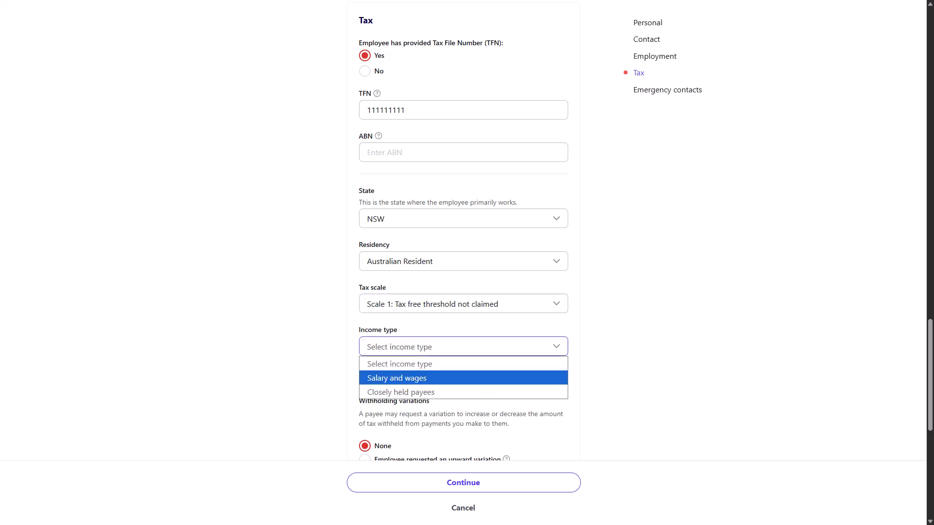
pyautogui.press('Return')
pyautogui.scroll(-3, 463, 233)
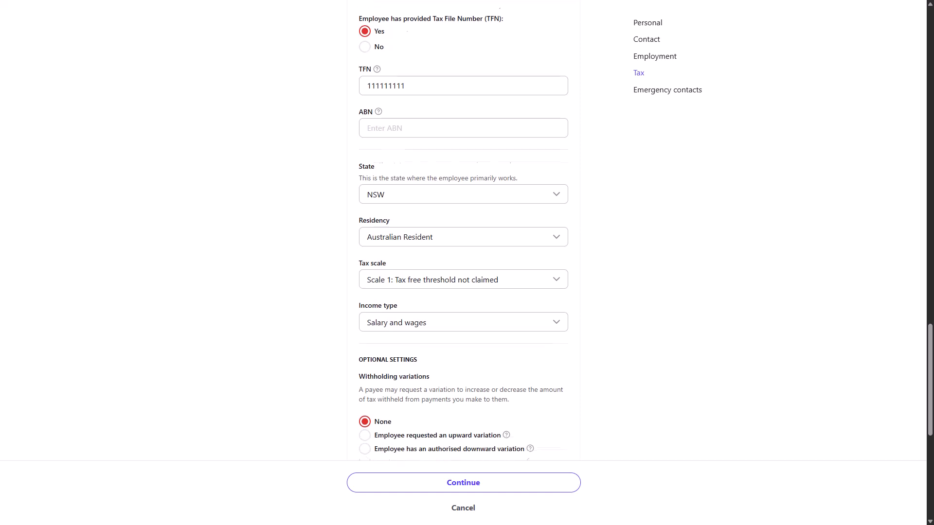
pyautogui.scroll(-2, 463, 233)
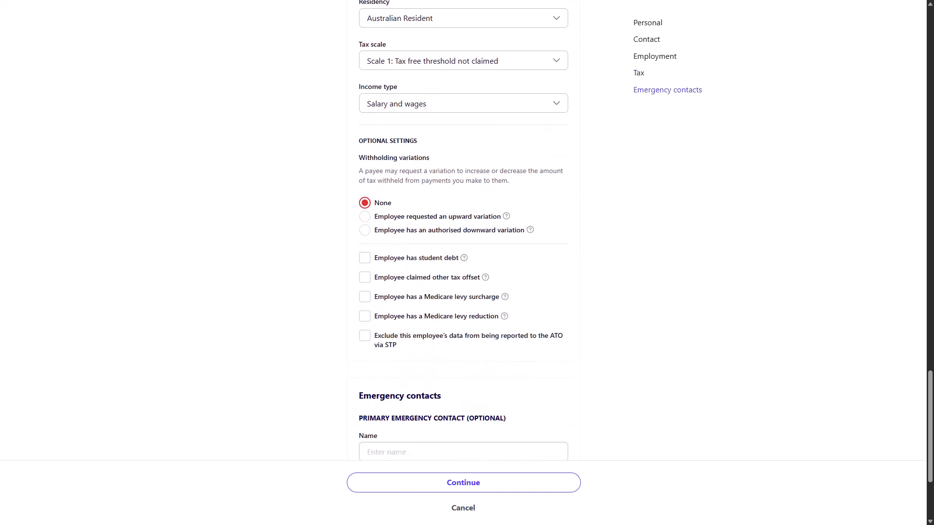
pyautogui.scroll(-3, 463, 233)
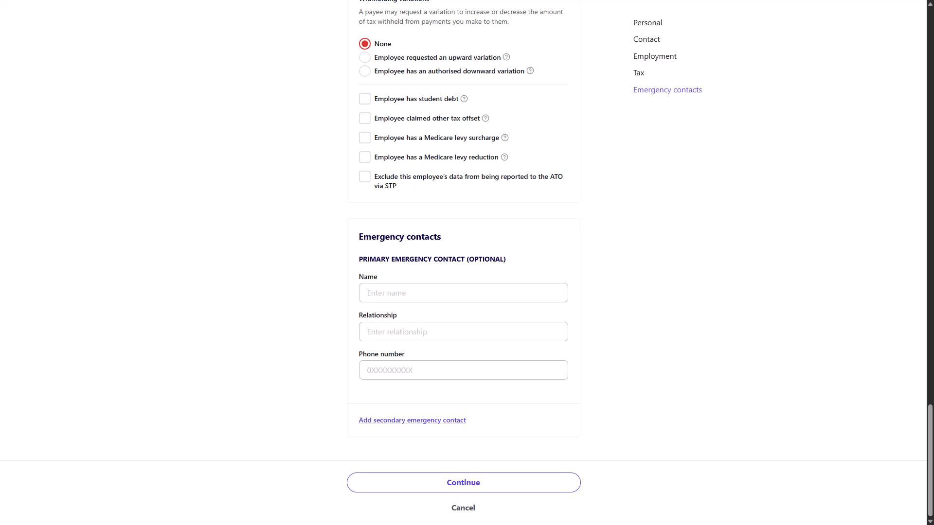
# - Move on to the leave entitlements step and review the Annual and Personal leave cards
pyautogui.click(463, 483)
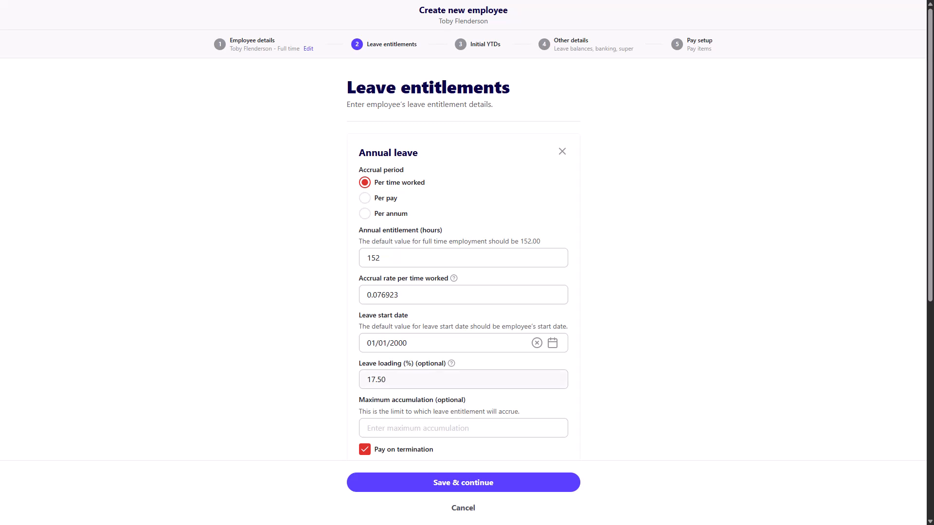
pyautogui.scroll(-5, 463, 243)
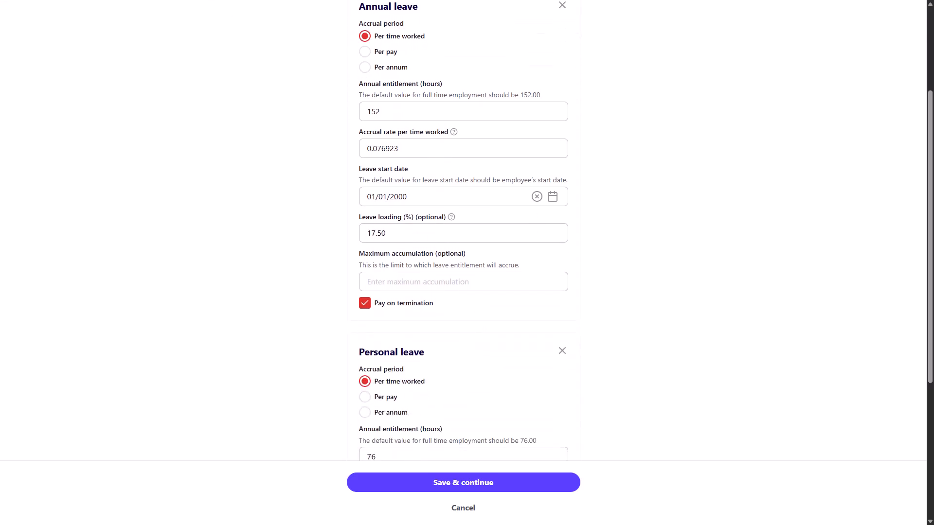
pyautogui.scroll(-3, 463, 228)
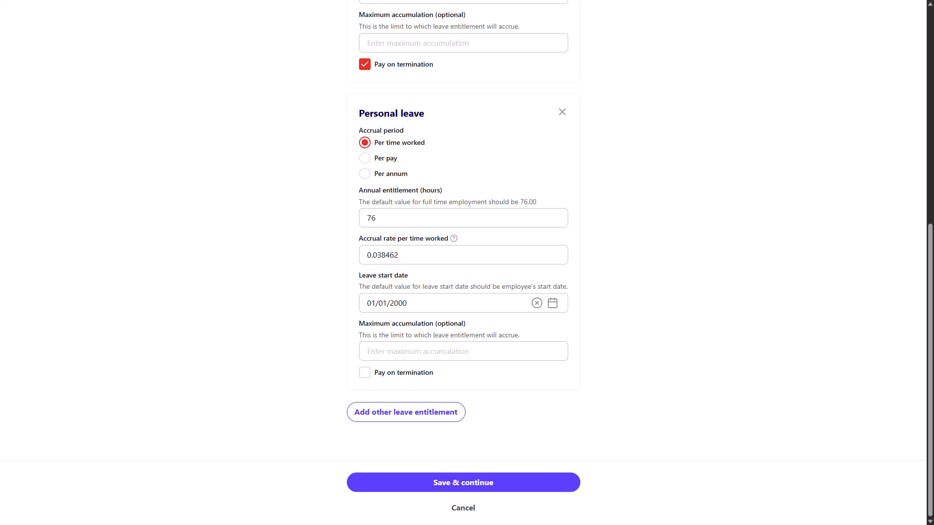
# - Add an Other leave section, browse its leave types, then remove it again
pyautogui.click(406, 412)
pyautogui.scroll(-7, 406, 412)
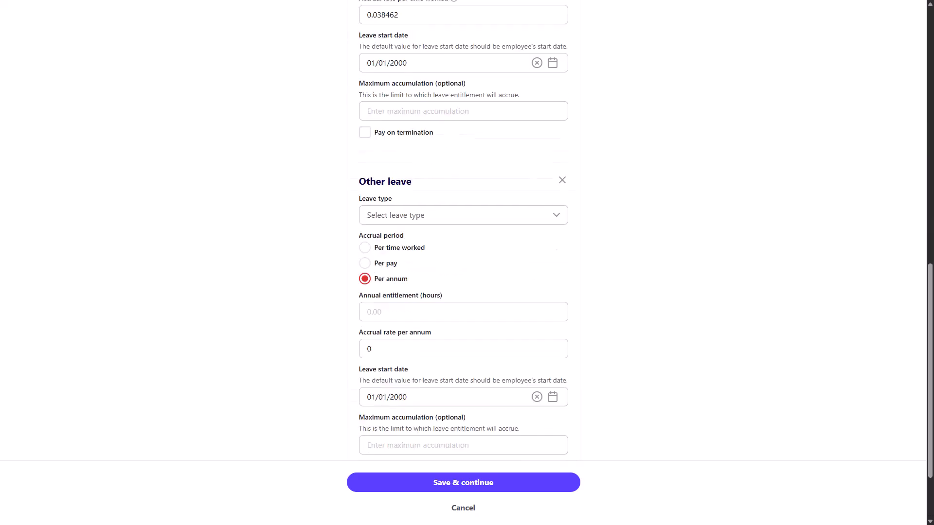
pyautogui.click(463, 121)
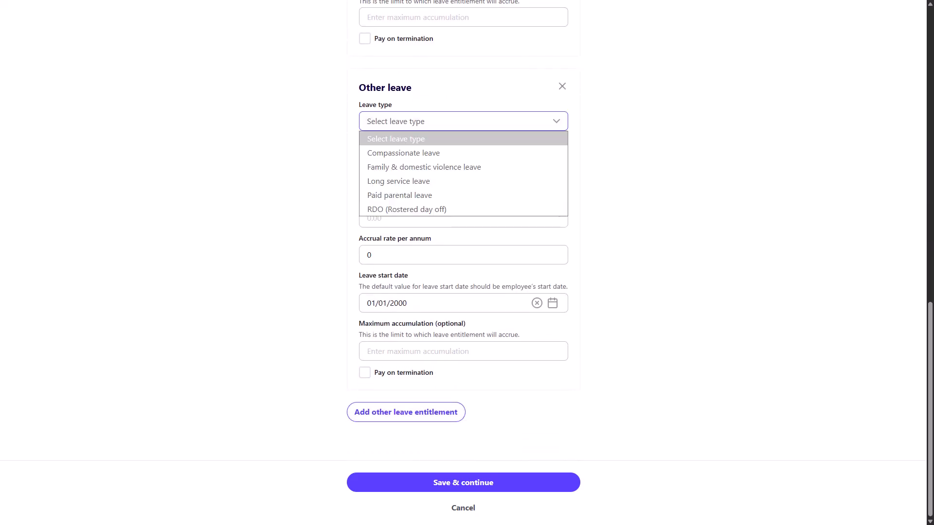
pyautogui.press('Down')
pyautogui.press('Up')
pyautogui.press('Up')
pyautogui.press('Up')
pyautogui.press('Up')
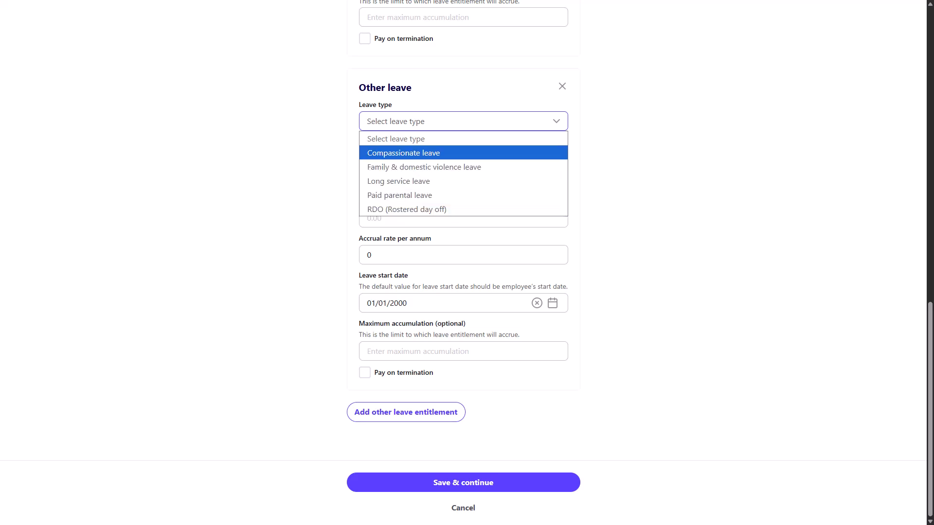
pyautogui.press('Escape')
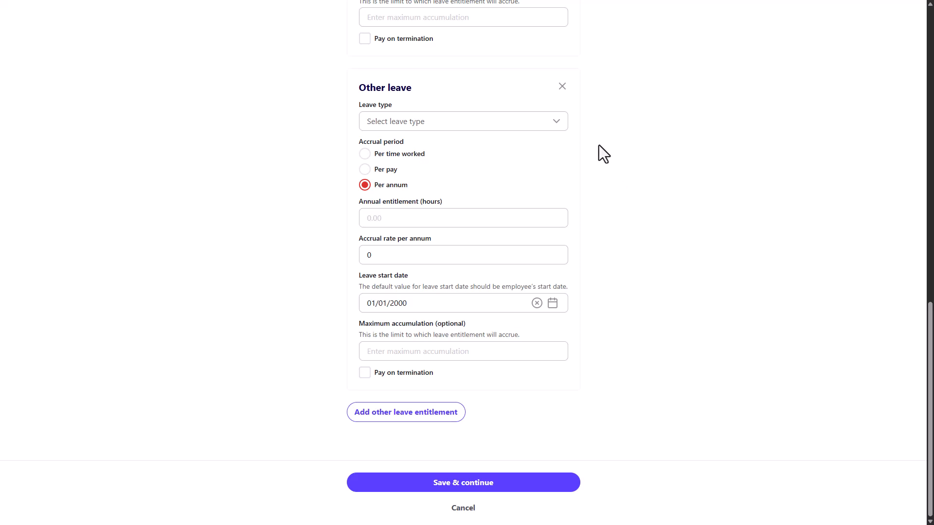
pyautogui.click(562, 87)
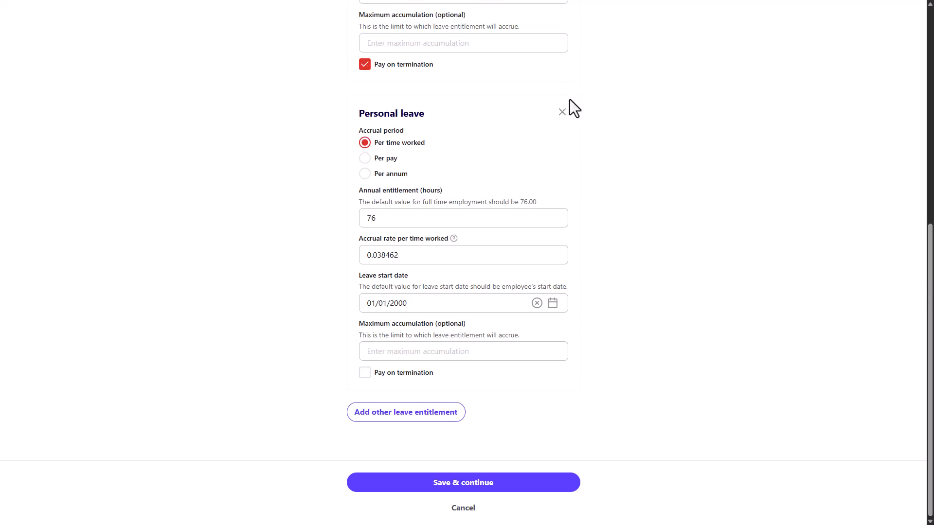
# - Save the annual and personal leave entitlements and continue to the Initial YTDs step
pyautogui.scroll(4, 629, 242)
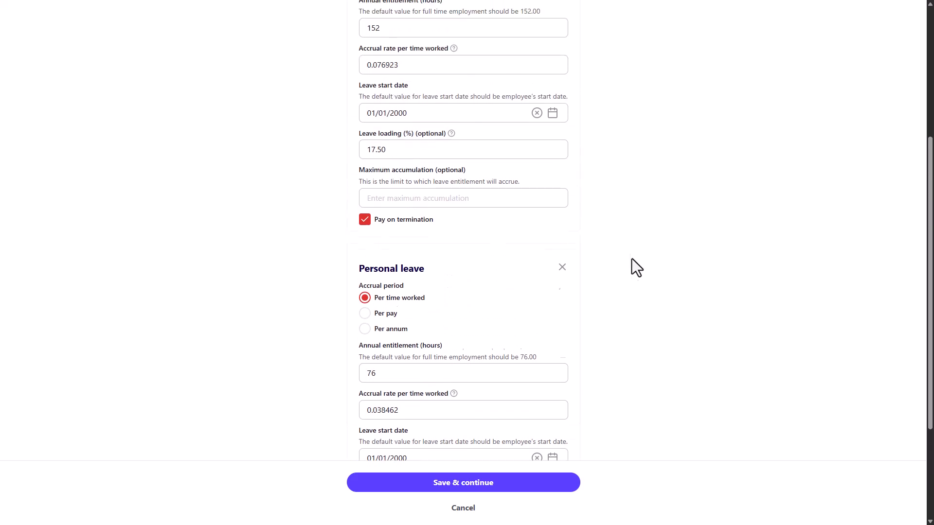
pyautogui.scroll(-1, 637, 297)
pyautogui.scroll(-1, 637, 297)
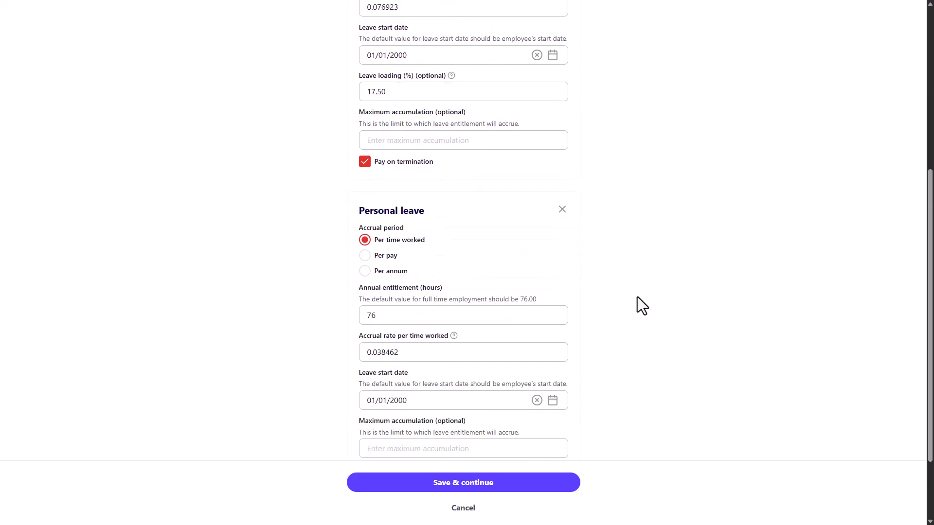
pyautogui.scroll(-2, 637, 297)
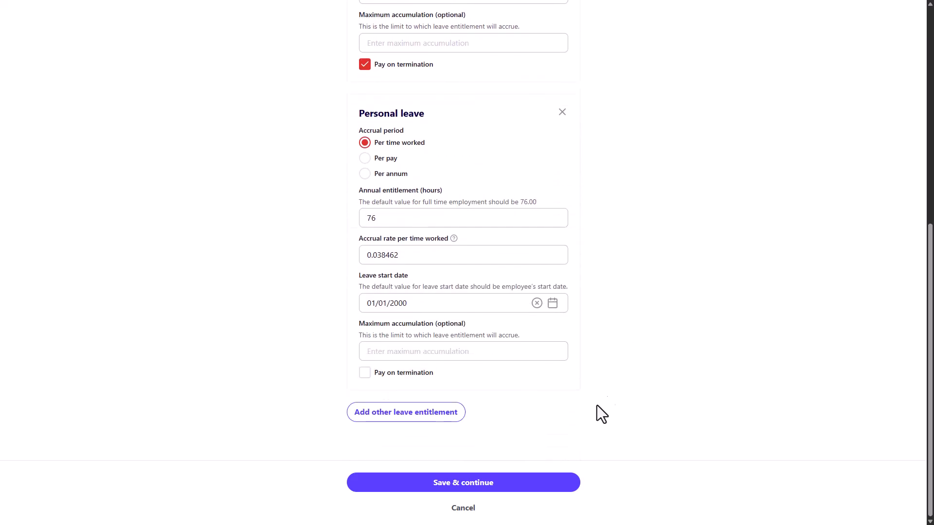
pyautogui.click(516, 482)
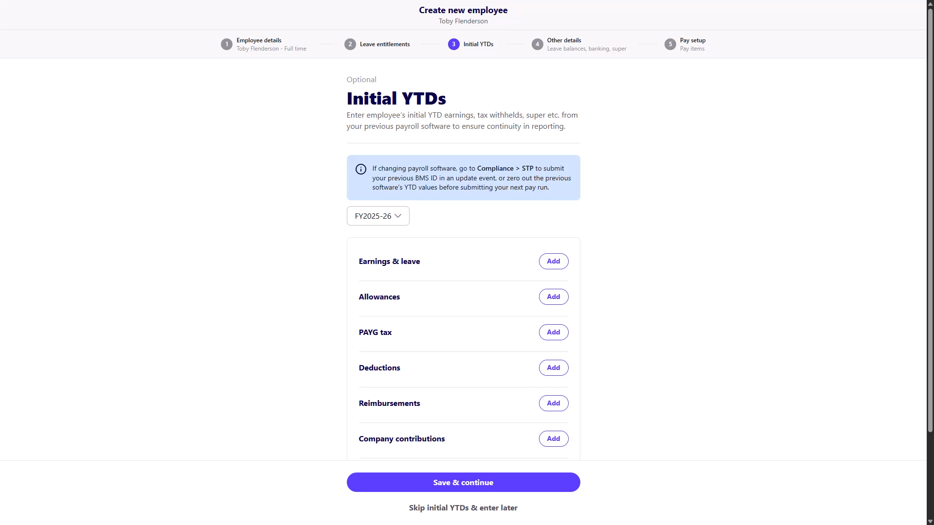
# - Keep FY2025-26 and start an Ordinary earnings YTD item of 1000.00
pyautogui.click(397, 218)
pyautogui.click(553, 265)
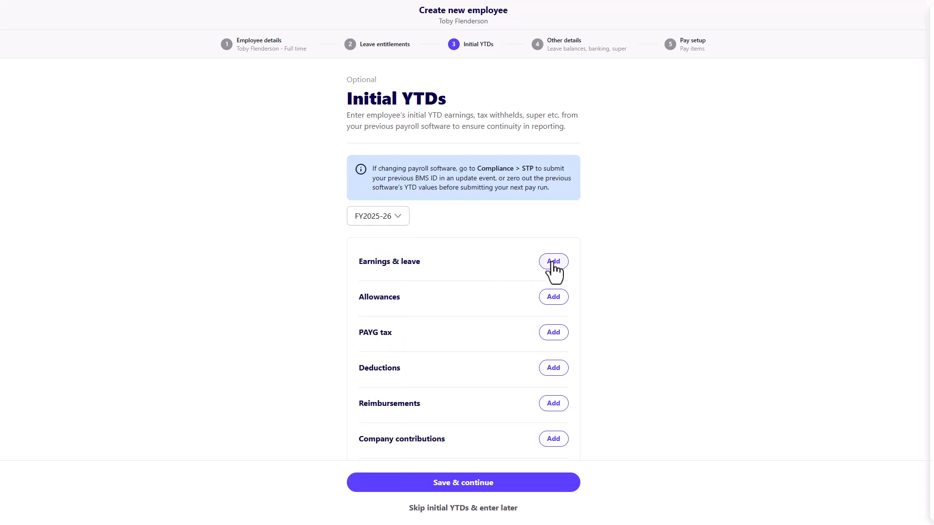
pyautogui.click(908, 71)
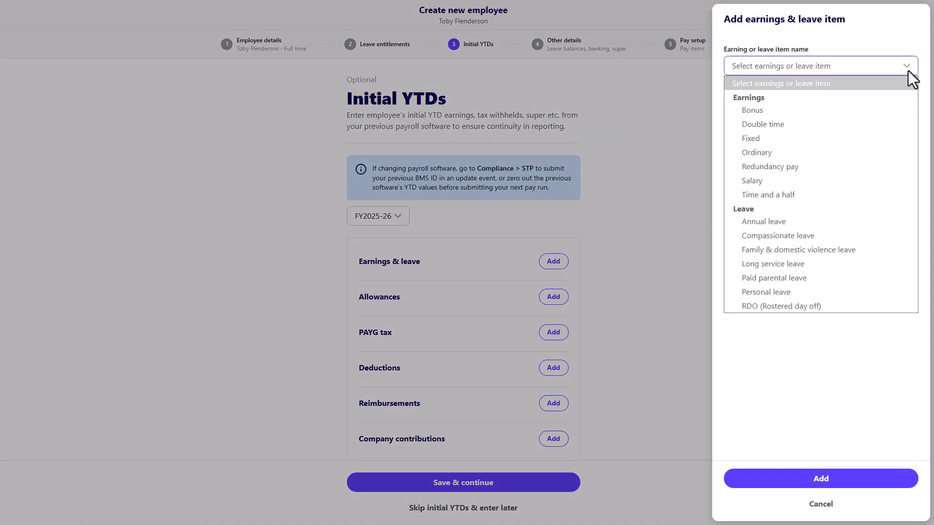
pyautogui.click(769, 151)
pyautogui.click(768, 109)
pyautogui.write('1000.00')
# - Set the item to INB, Gross payment, Salary and wages, dated 19/01/2026, and add it
pyautogui.click(744, 149)
pyautogui.click(903, 206)
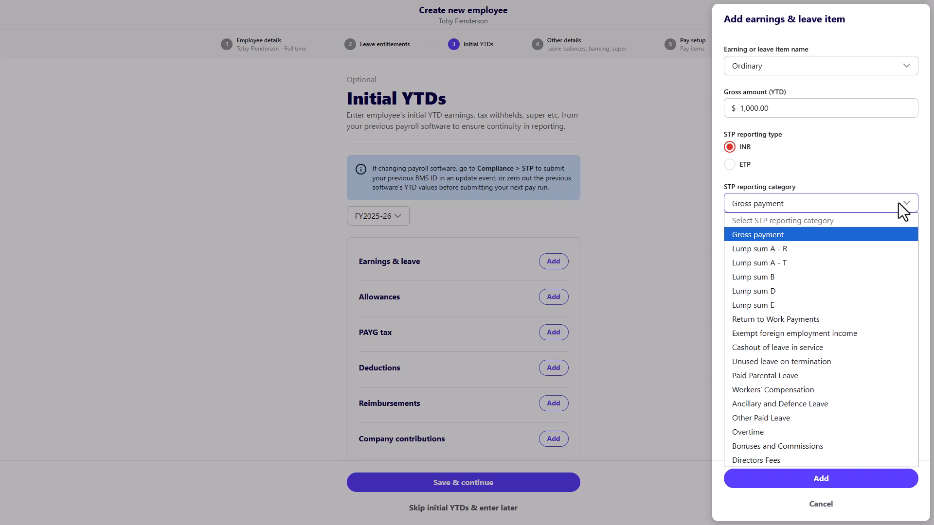
pyautogui.click(898, 203)
pyautogui.click(905, 248)
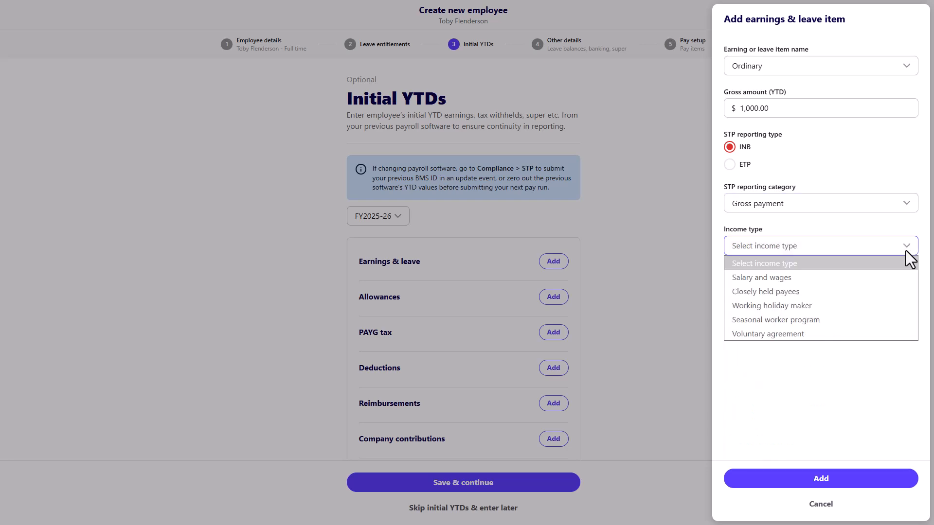
pyautogui.click(793, 279)
pyautogui.click(779, 299)
pyautogui.write('19')
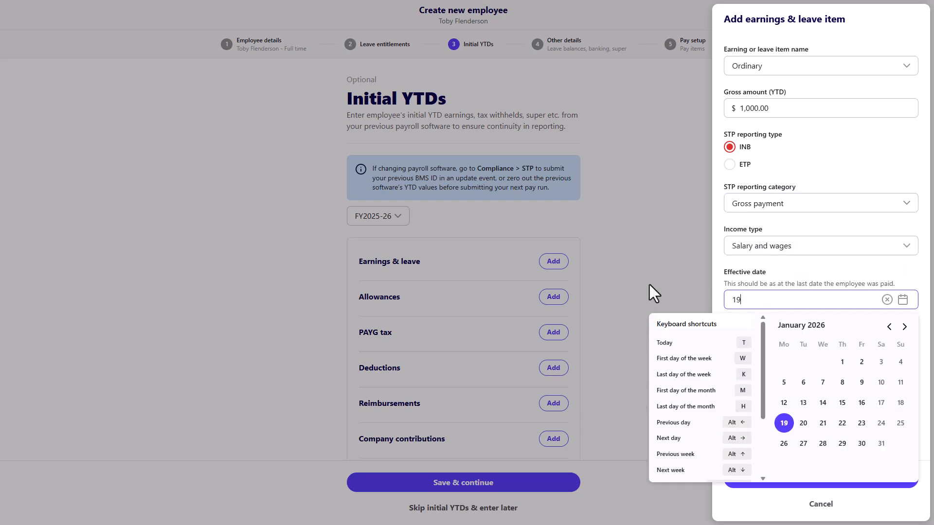
pyautogui.click(783, 425)
pyautogui.click(806, 483)
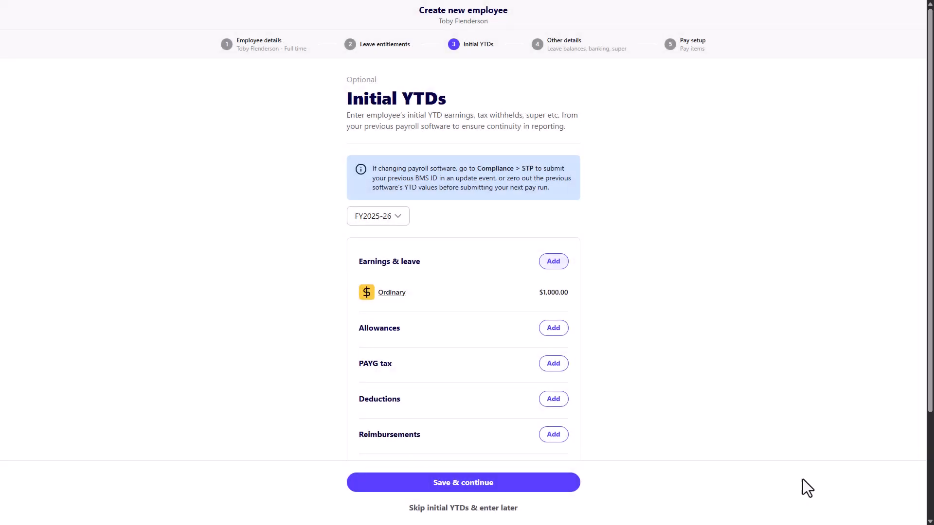
# - Add a $500.00 PAYG tax withheld YTD (Gross, Salary and wages, 19/01/2026) and save the YTDs
pyautogui.scroll(-3, 679, 427)
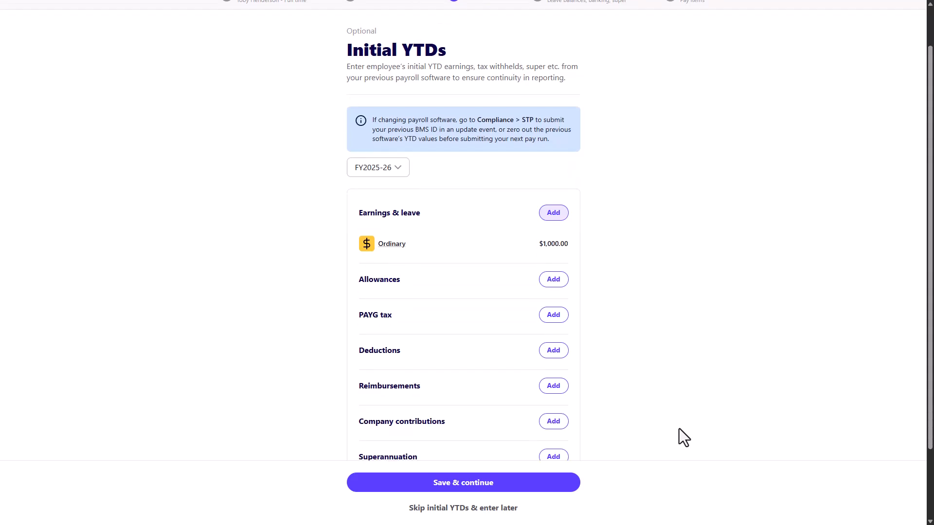
pyautogui.click(554, 228)
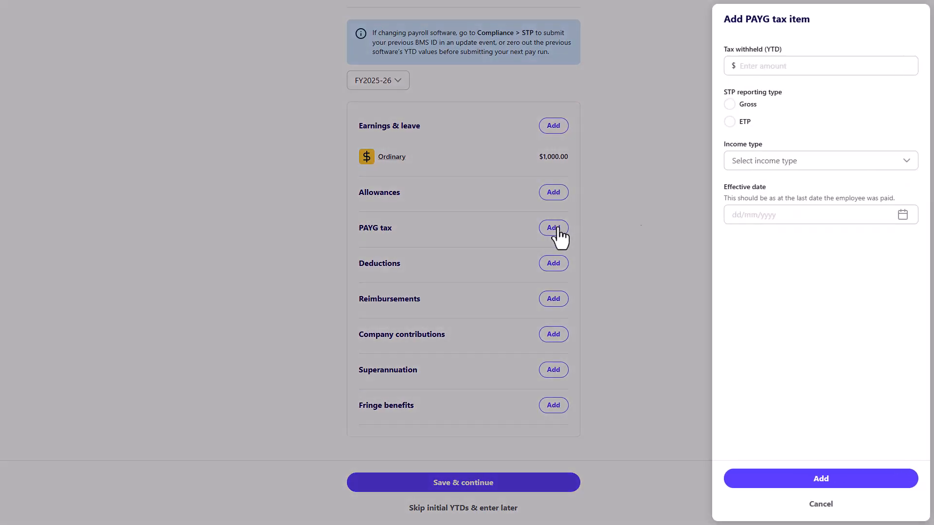
pyautogui.click(780, 66)
pyautogui.write('500.00')
pyautogui.click(747, 104)
pyautogui.click(840, 160)
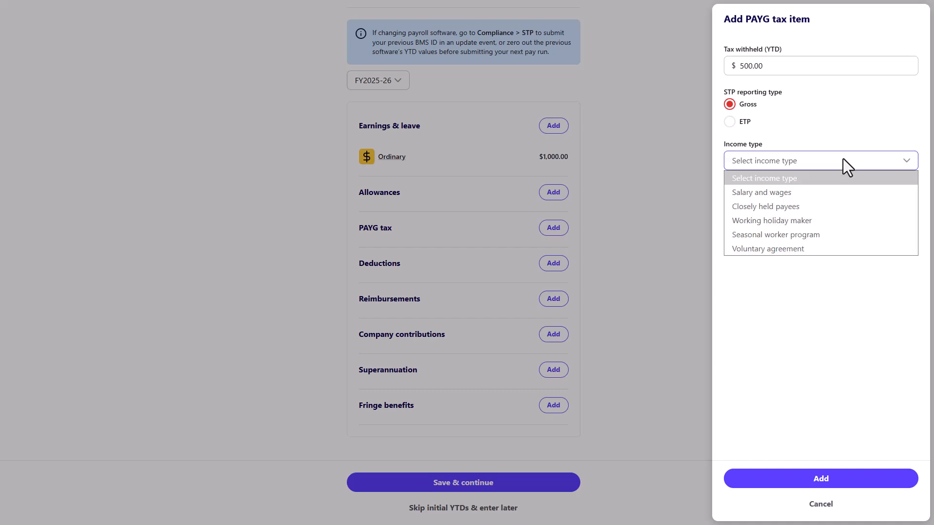
pyautogui.click(809, 192)
pyautogui.click(799, 214)
pyautogui.click(784, 340)
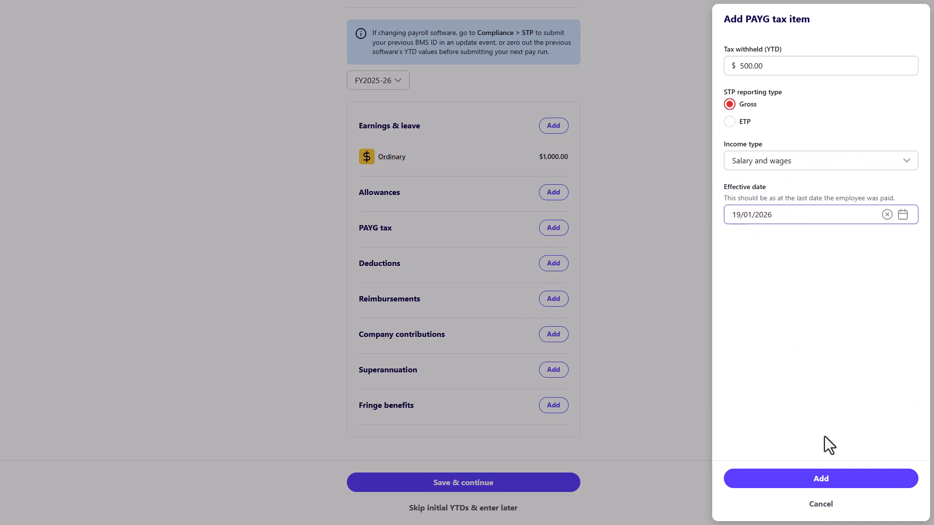
pyautogui.click(822, 479)
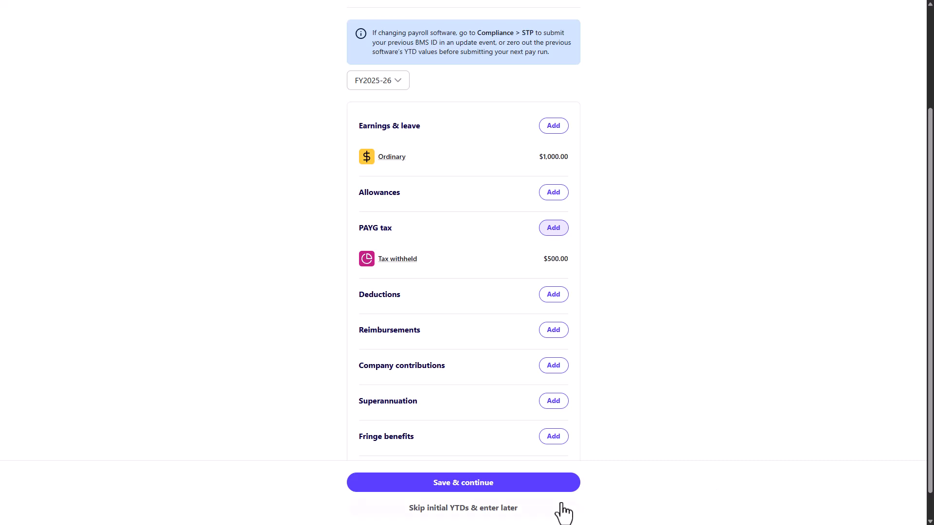
pyautogui.click(478, 486)
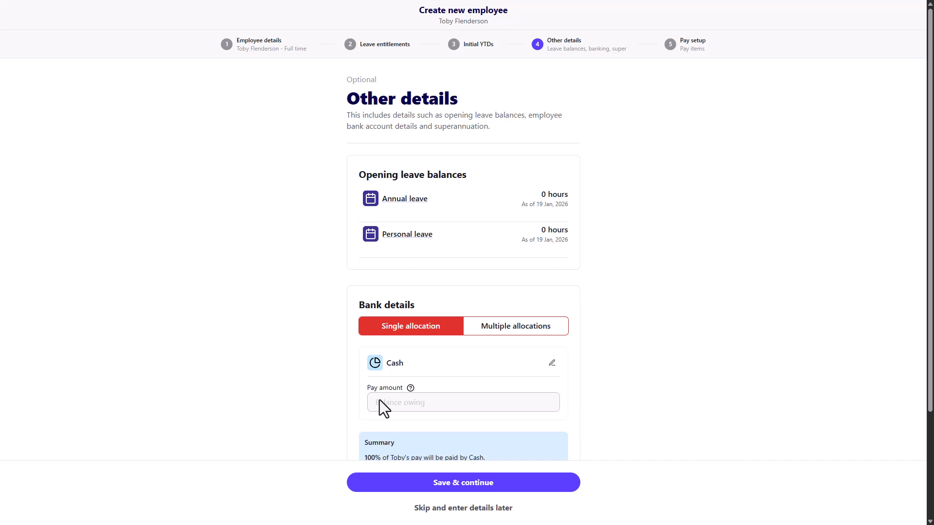
# - Set the opening Annual leave balance to 10 hours and Personal leave to 5 hours
pyautogui.click(414, 199)
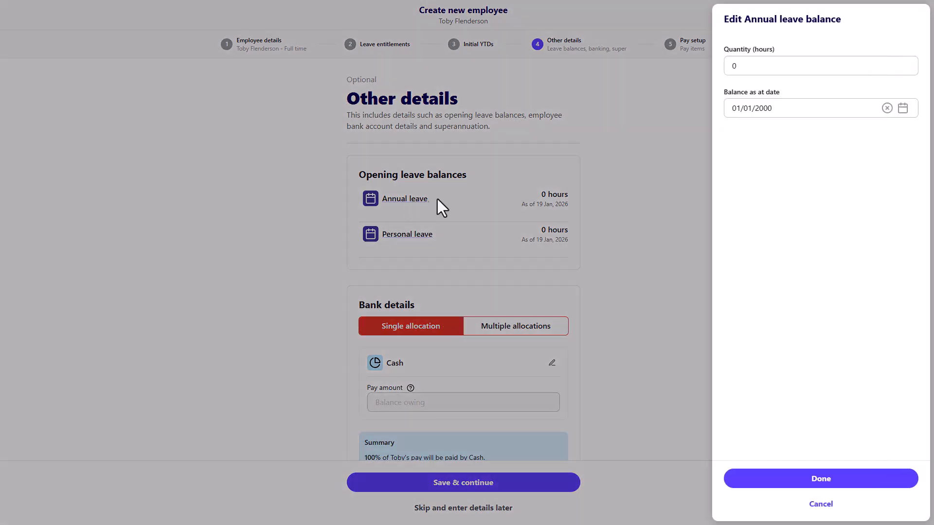
pyautogui.click(739, 68)
pyautogui.write('10')
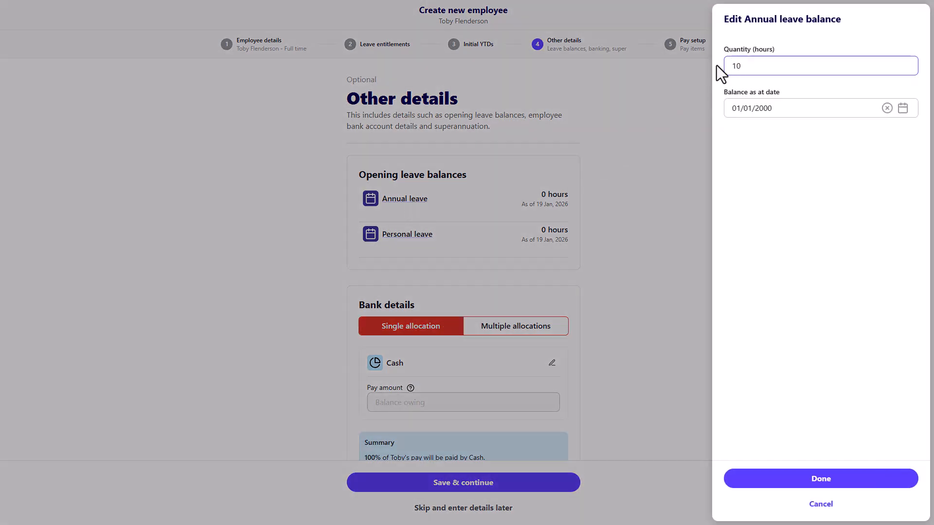
pyautogui.click(872, 479)
pyautogui.click(408, 236)
pyautogui.click(733, 65)
pyautogui.write('5')
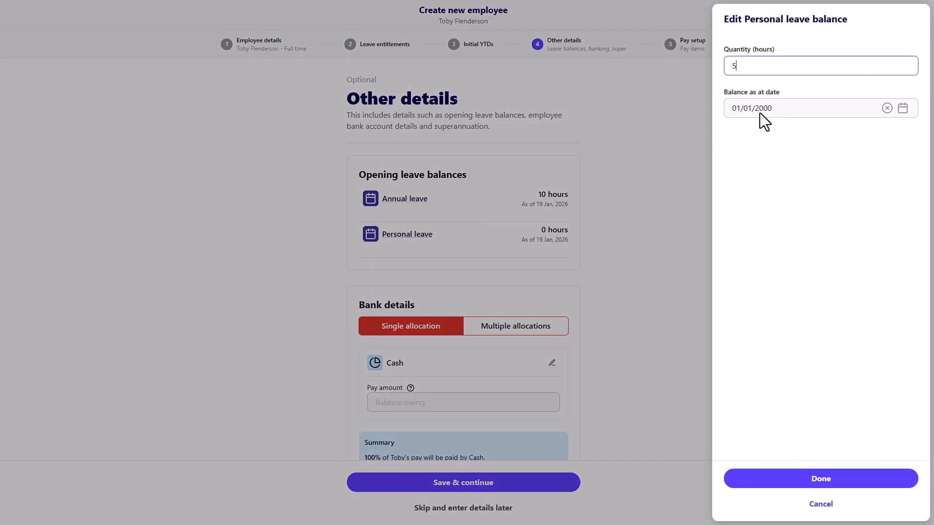
pyautogui.click(861, 481)
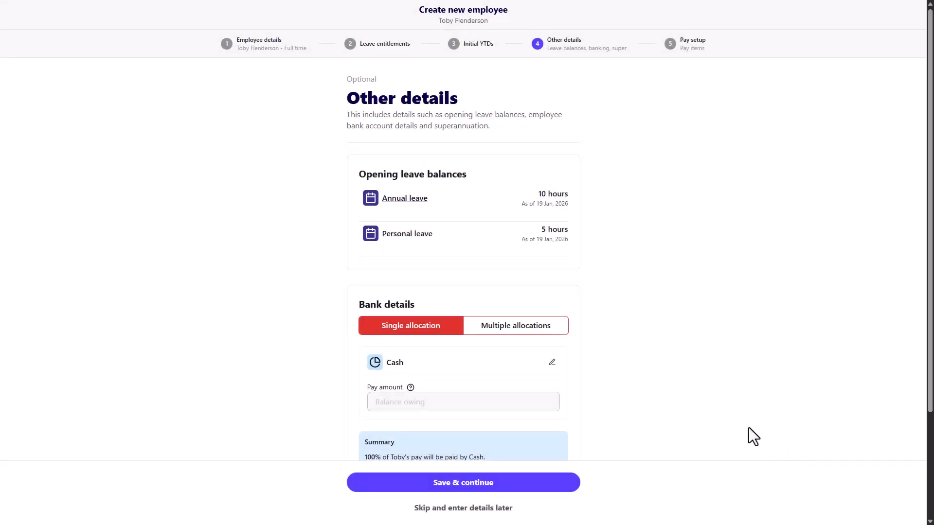
# - Switch the pay allocation to EFT with Commonwealth Bank of Australia as the bank
pyautogui.scroll(-3, 748, 428)
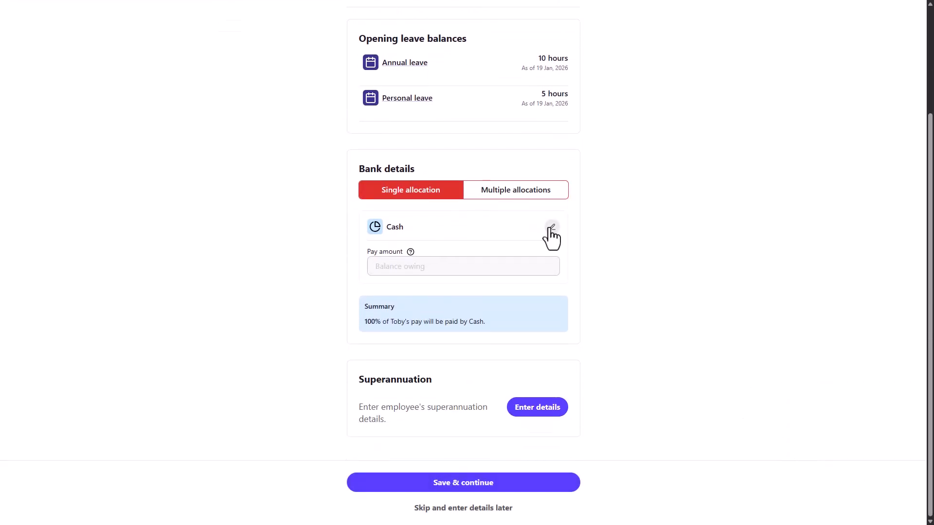
pyautogui.click(551, 228)
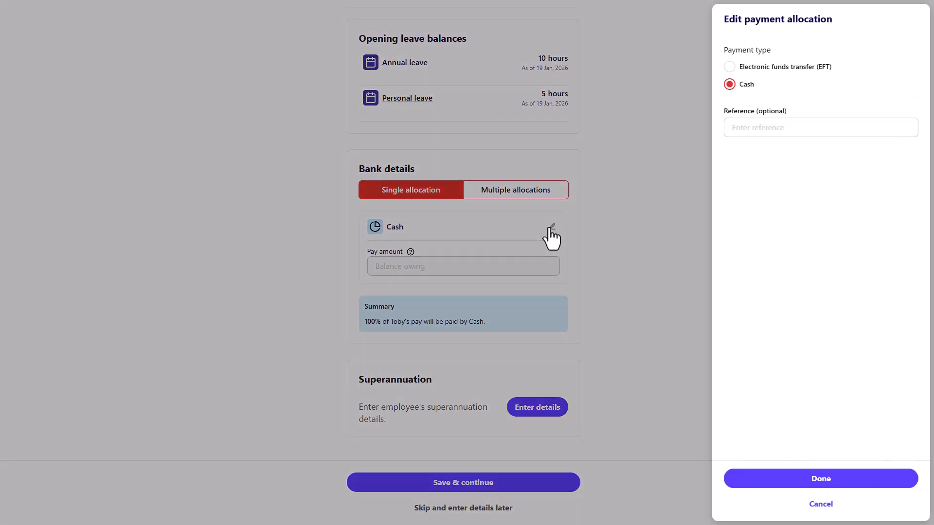
pyautogui.click(771, 67)
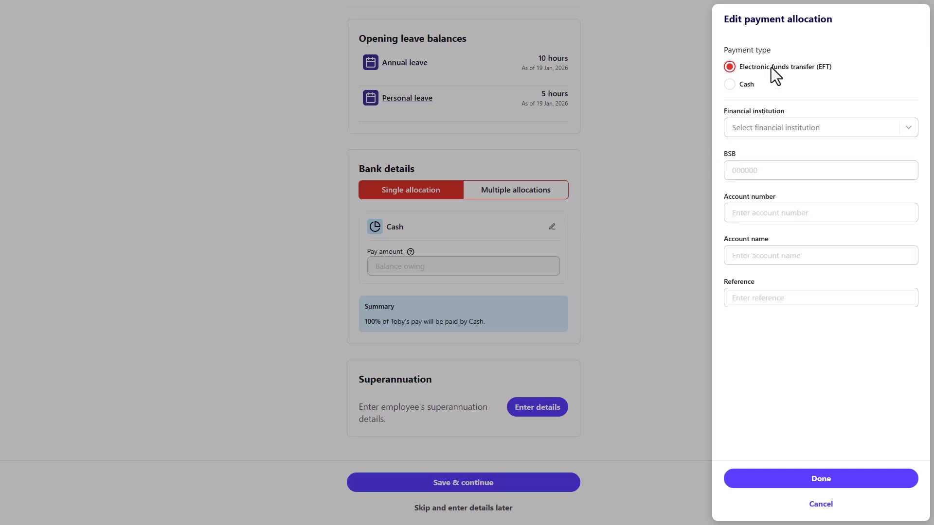
pyautogui.click(905, 129)
pyautogui.write('commonwealth')
pyautogui.click(798, 177)
# - Enter the BSB, account number, account holder's name and reference 'Earnings', then confirm the allocation
pyautogui.click(772, 171)
pyautogui.write('062799')
pyautogui.press('Tab')
pyautogui.write('12345678')
pyautogui.press('Tab')
pyautogui.write('T Flenderson')
pyautogui.press('Tab')
pyautogui.write('Earnings')
pyautogui.click(778, 480)
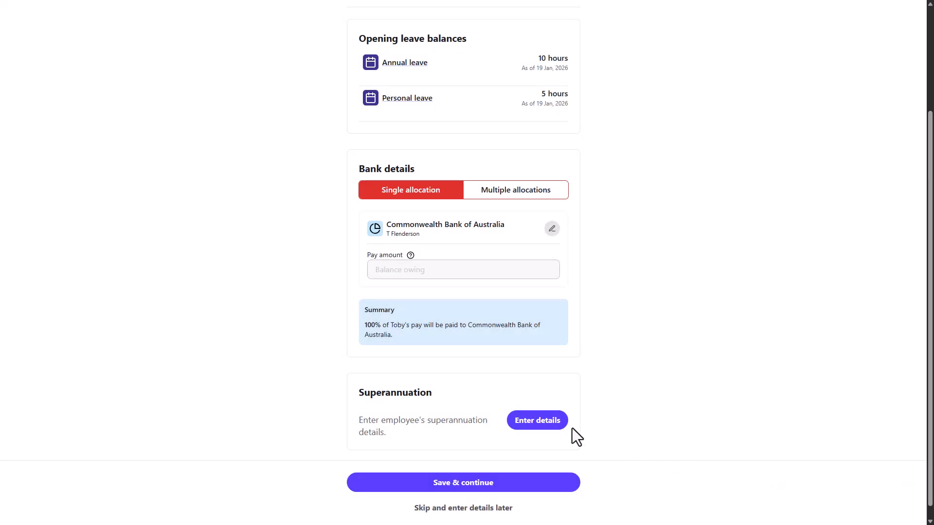
# - Add a superannuation fund: SMART FUTURE TRUST with the Future Super product
pyautogui.click(556, 424)
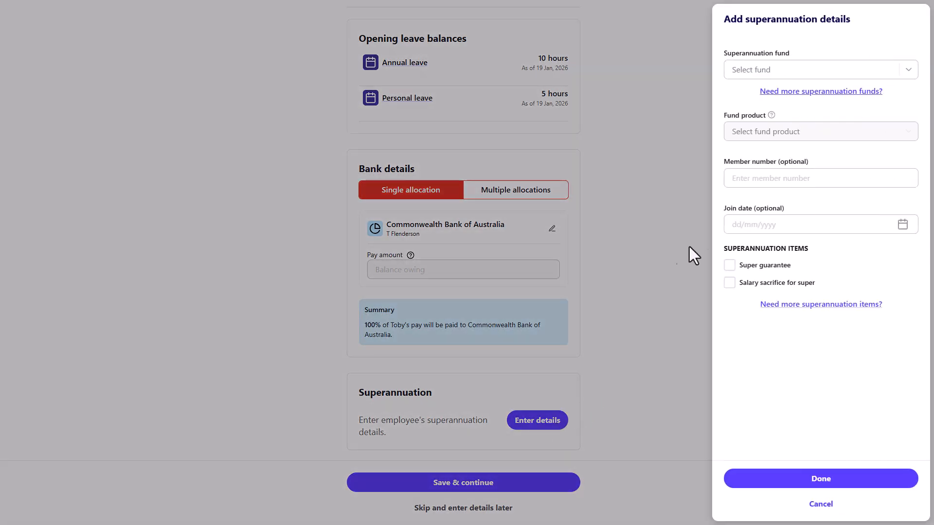
pyautogui.click(904, 72)
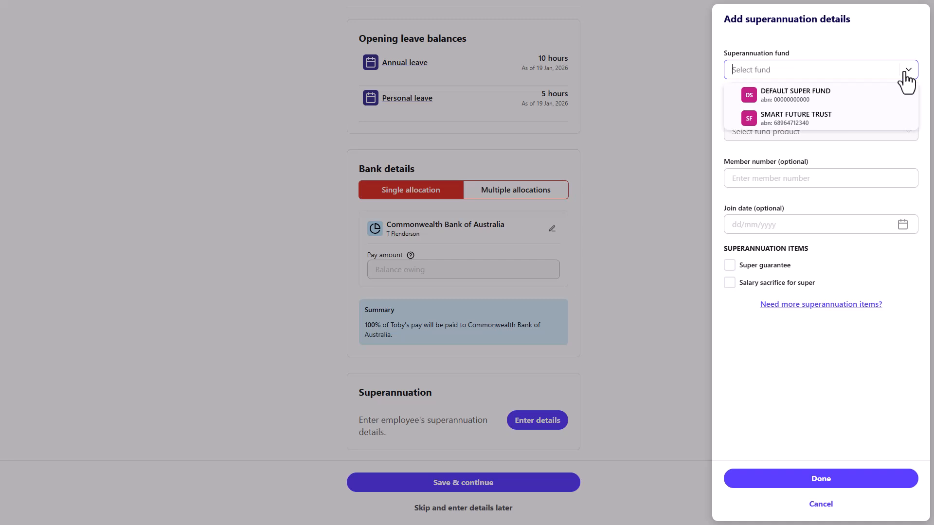
pyautogui.click(809, 126)
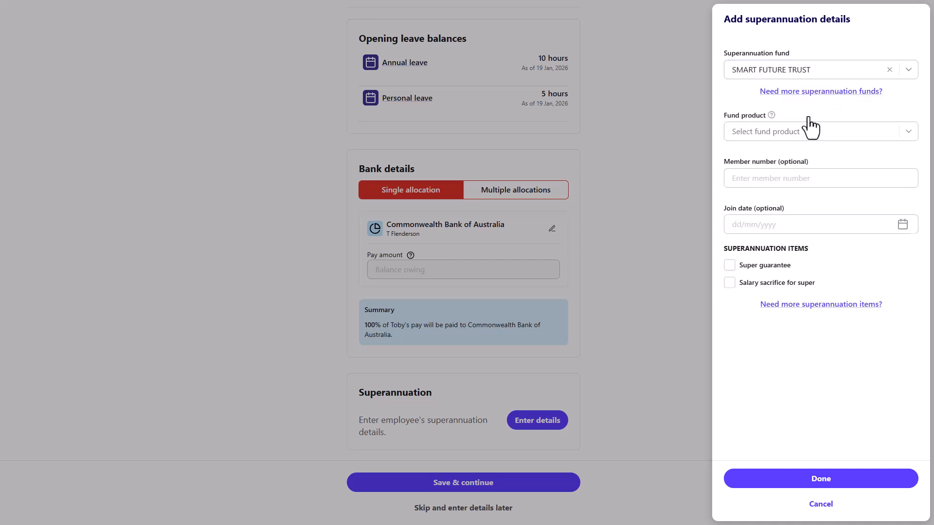
pyautogui.click(906, 133)
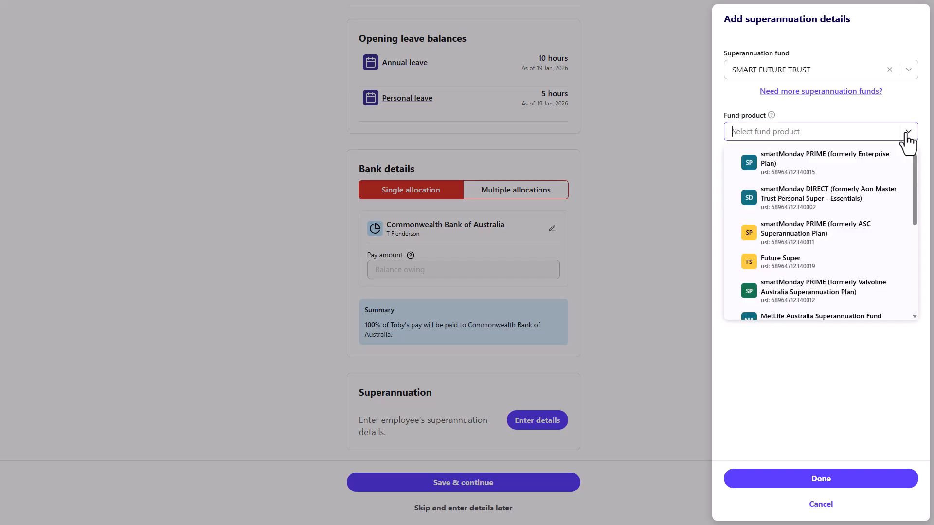
pyautogui.click(809, 269)
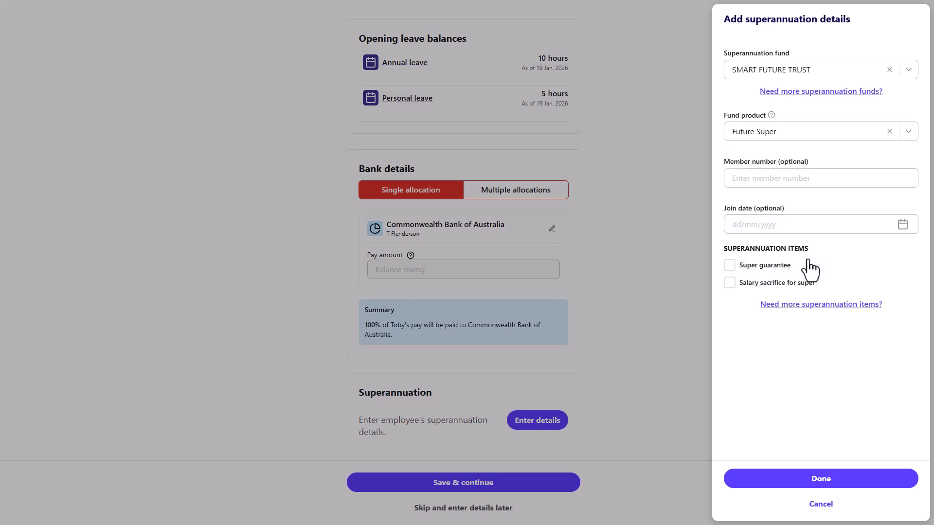
# - Enter the member number, join date 01/01/1990, include Super guarantee and Salary sacrifice for super, and confirm
pyautogui.click(763, 179)
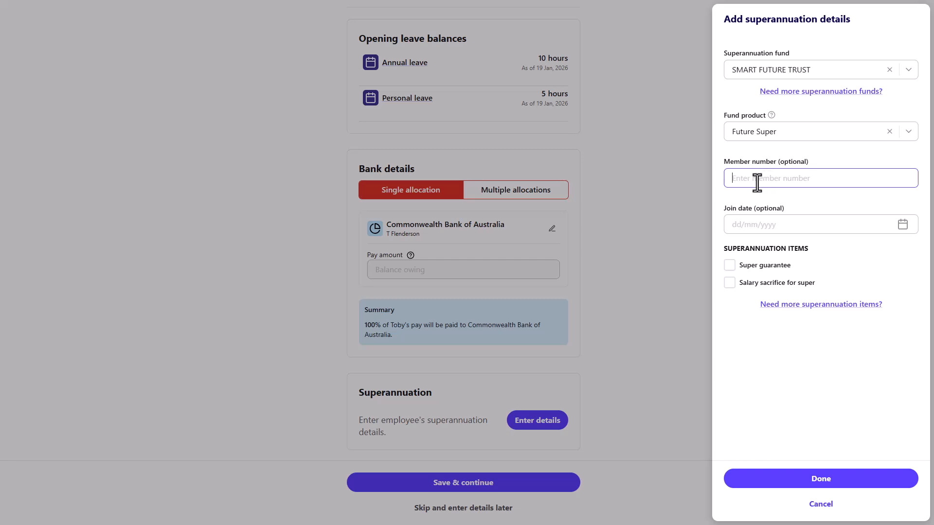
pyautogui.write('123456')
pyautogui.click(727, 224)
pyautogui.write('01/01/1990')
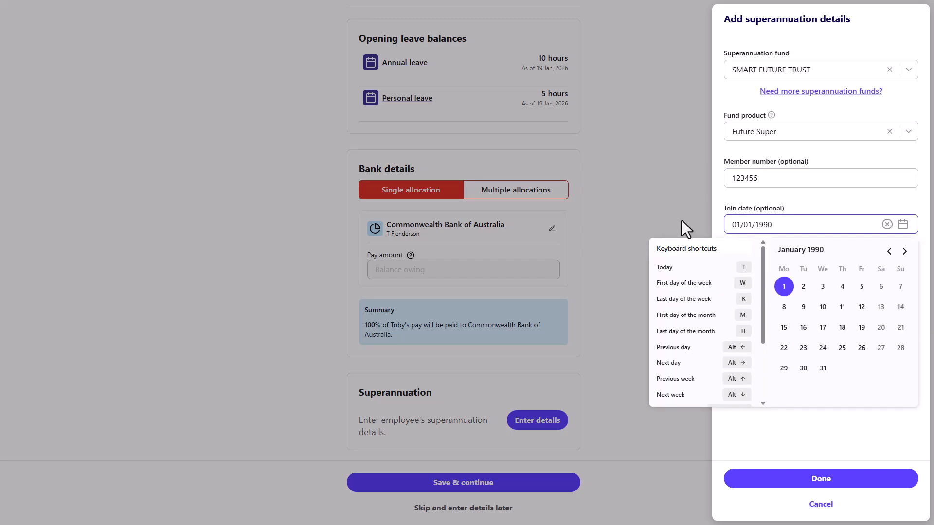
pyautogui.click(780, 287)
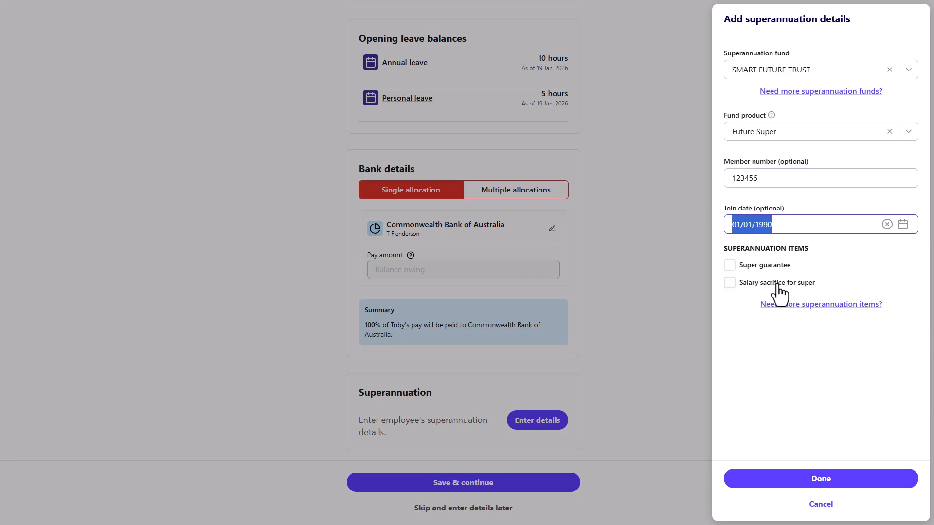
pyautogui.click(729, 265)
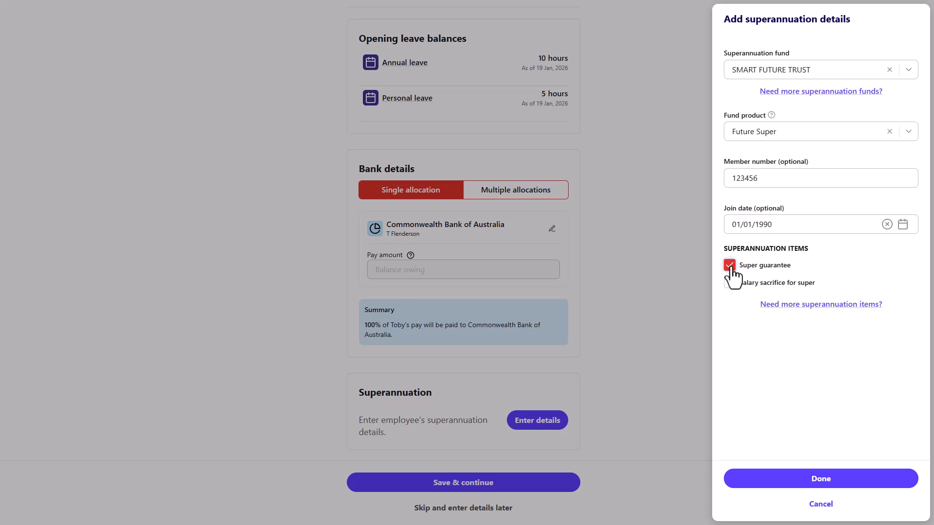
pyautogui.click(730, 285)
pyautogui.click(850, 479)
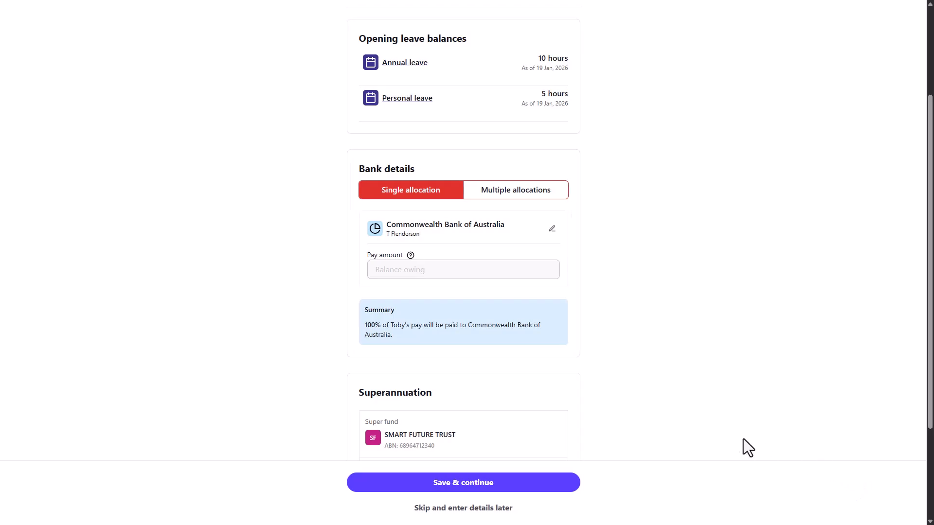
pyautogui.scroll(-3, 733, 435)
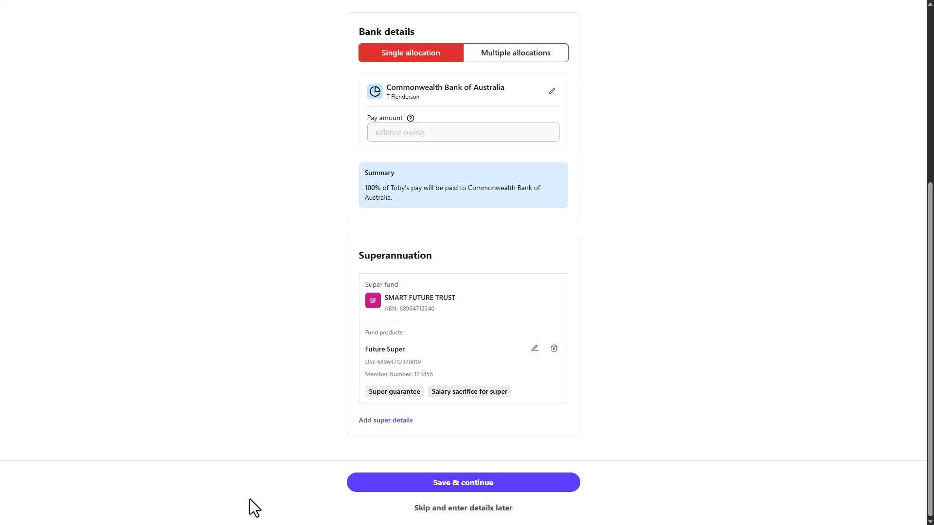
# - Save the Other details and continue to the Employee pay setup step
pyautogui.click(512, 481)
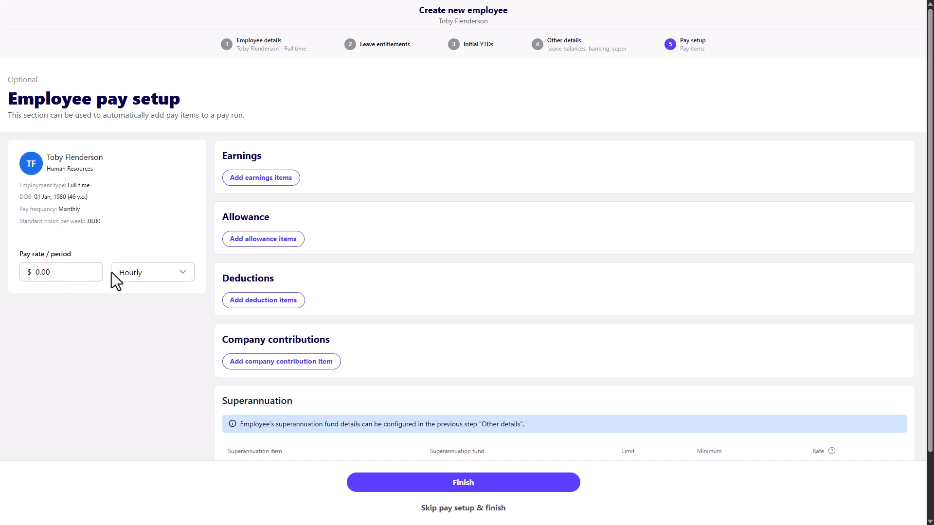
# - Set an Hourly pay rate of 50.00, keeping Ordinary as the earnings item
pyautogui.click(148, 273)
pyautogui.click(148, 274)
pyautogui.click(73, 273)
pyautogui.write('50.00')
pyautogui.click(150, 309)
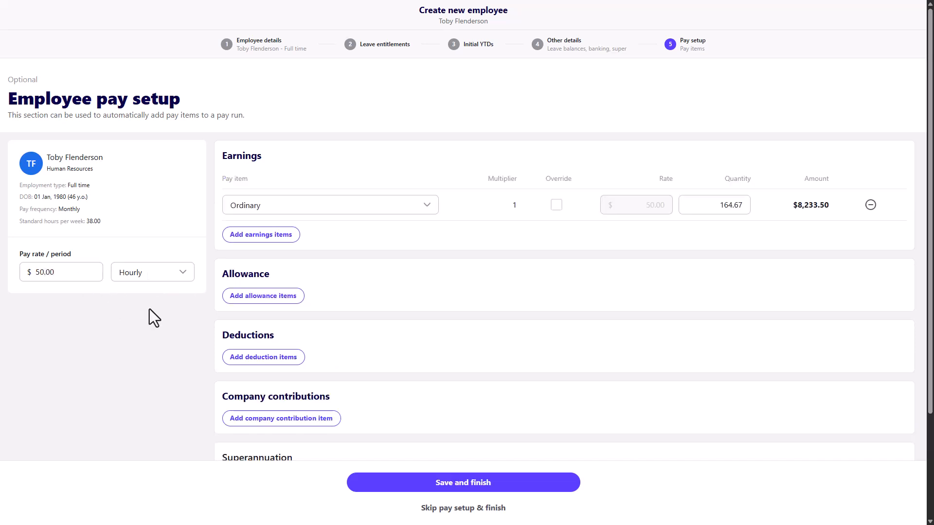
pyautogui.click(426, 208)
pyautogui.click(535, 219)
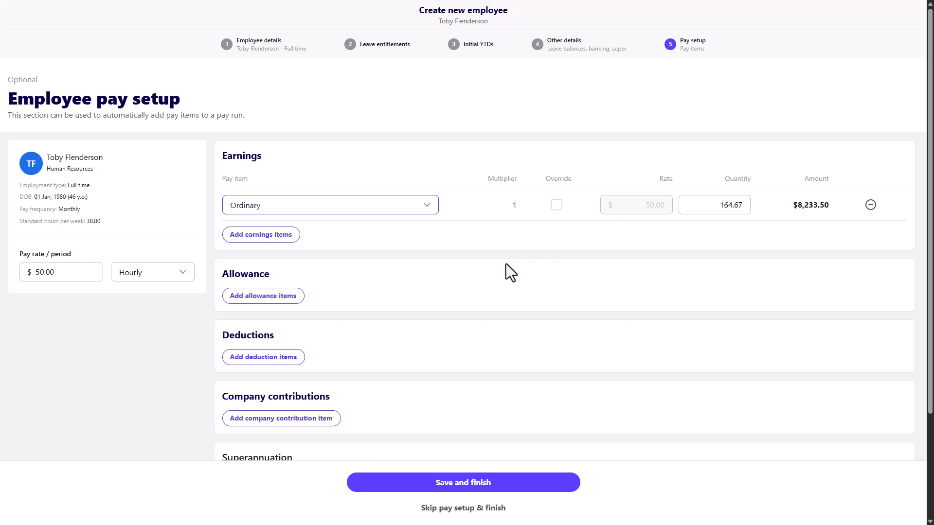
pyautogui.scroll(-1, 505, 264)
pyautogui.scroll(-1, 505, 263)
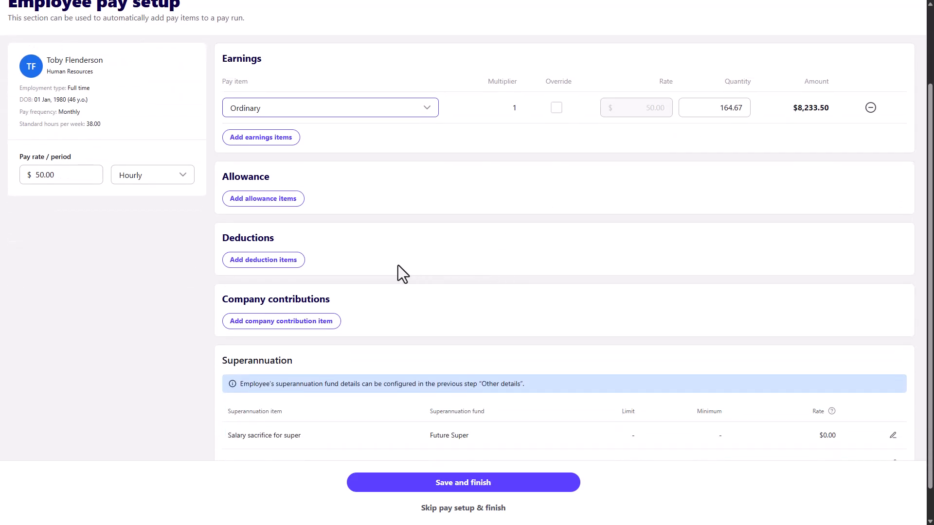
# - Add a Social club deduction with rate 10.00 and quantity 1
pyautogui.click(295, 262)
pyautogui.click(412, 287)
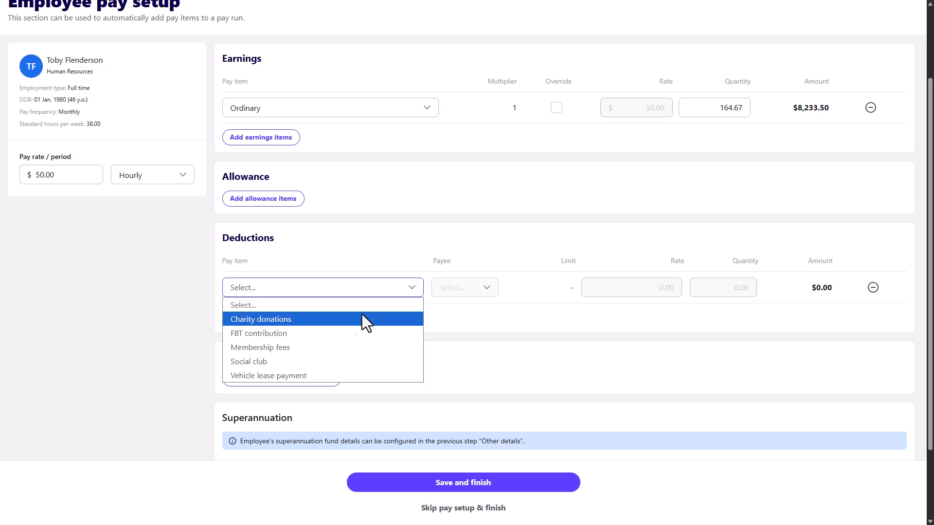
pyautogui.click(290, 361)
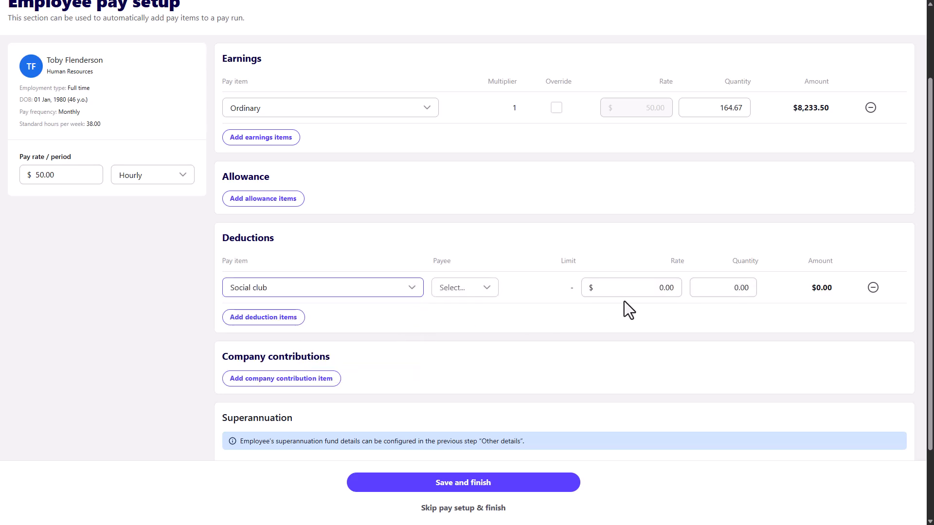
pyautogui.click(651, 289)
pyautogui.write('10.00')
pyautogui.click(729, 292)
pyautogui.write('1')
pyautogui.click(740, 316)
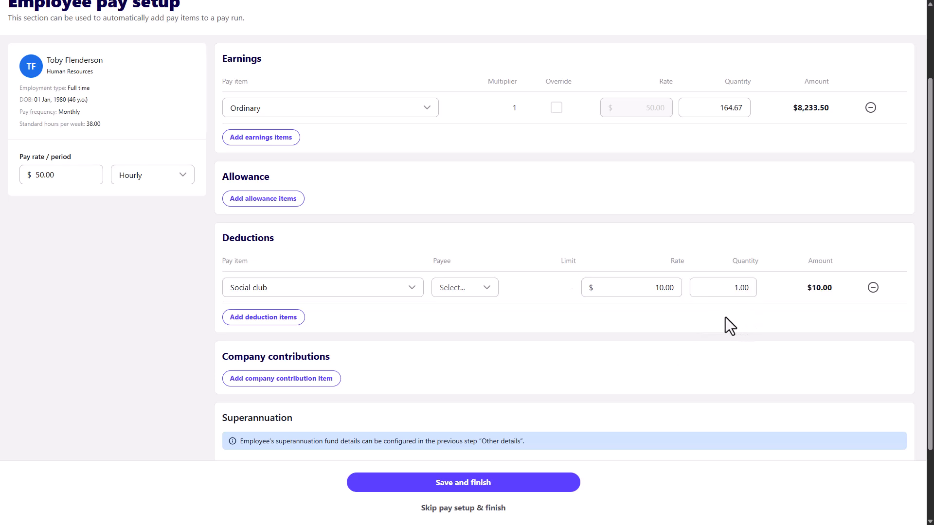
pyautogui.scroll(-2, 725, 317)
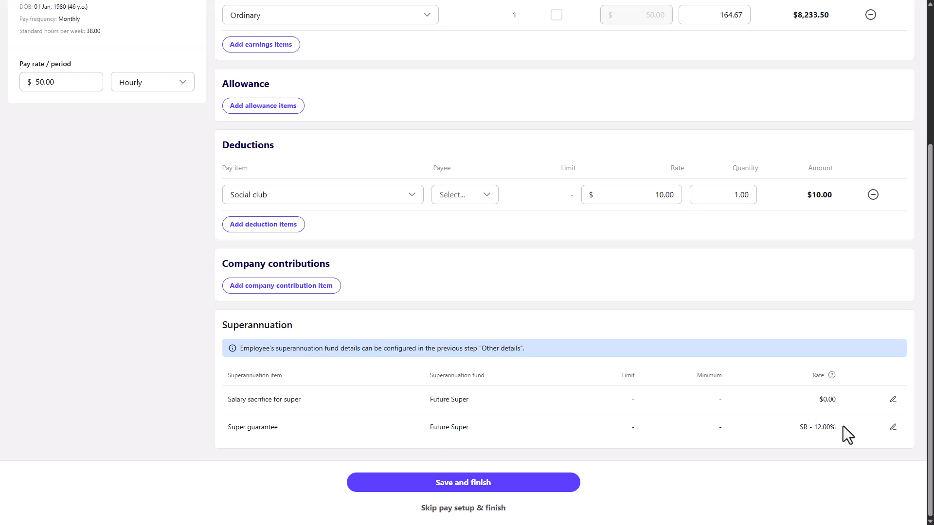
pyautogui.scroll(4, 331, 385)
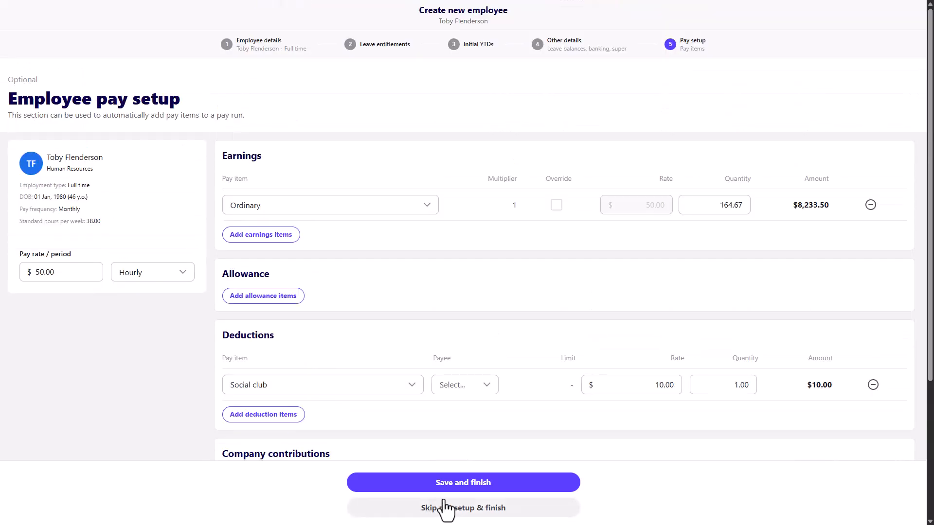
# - Save the pay setup and finish, returning to the Employees list with the new employee
pyautogui.click(491, 487)
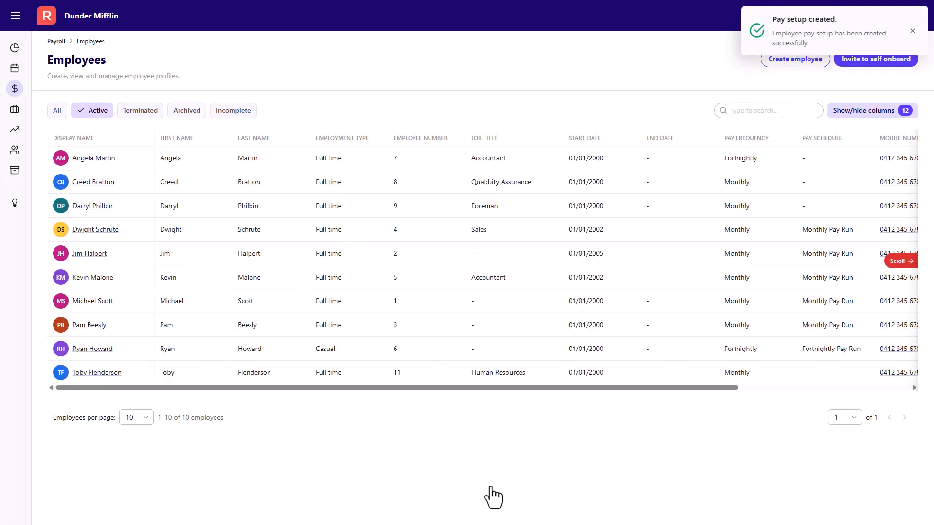